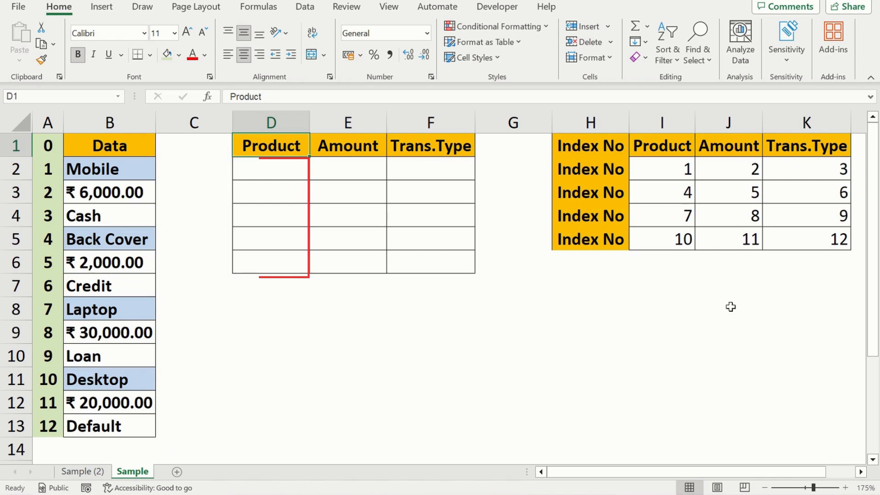
Enter =WRAPROWS($B$2:$B$13,3) in D2 to split the Data list across the Product, Amount and Trans.Type columns.
key(Right)
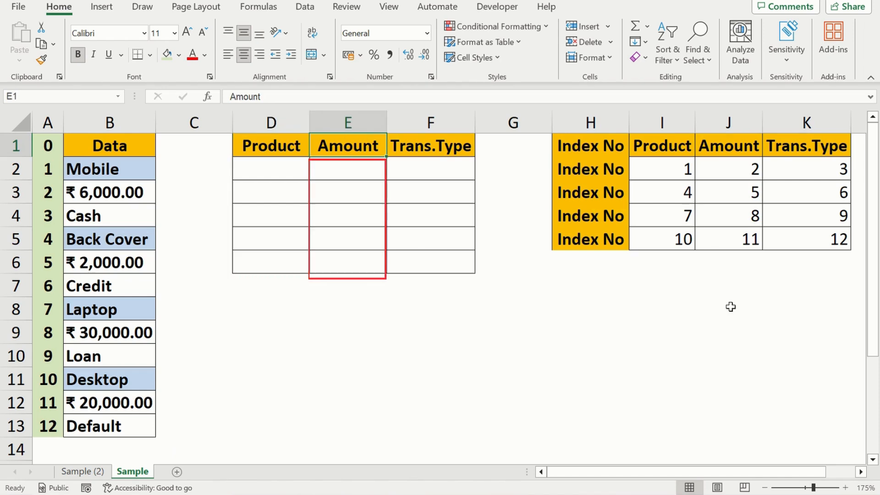
key(Right)
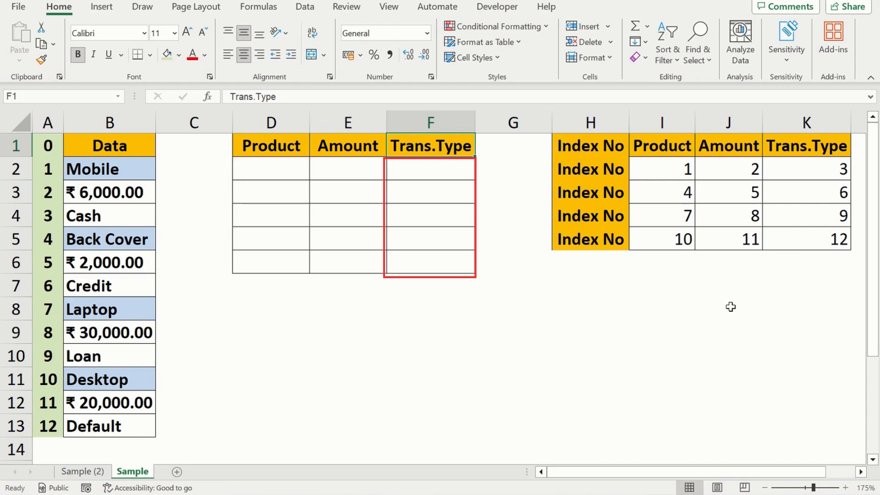
key(Return)
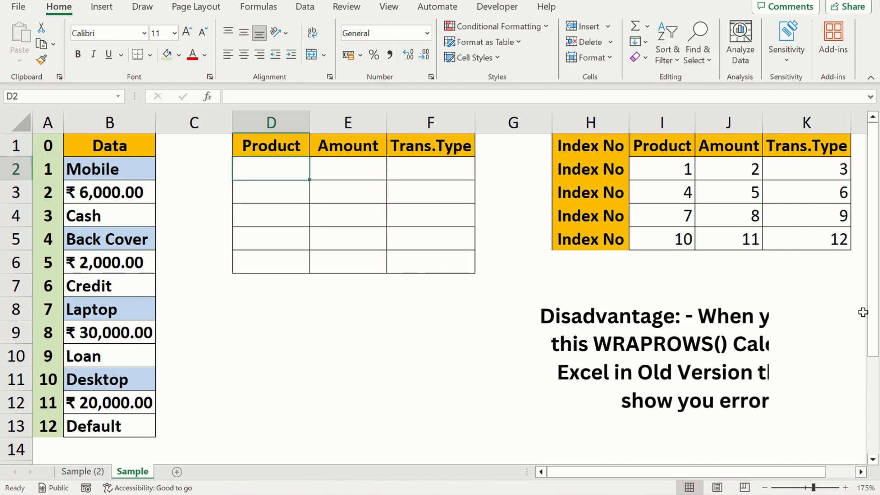
text(=)
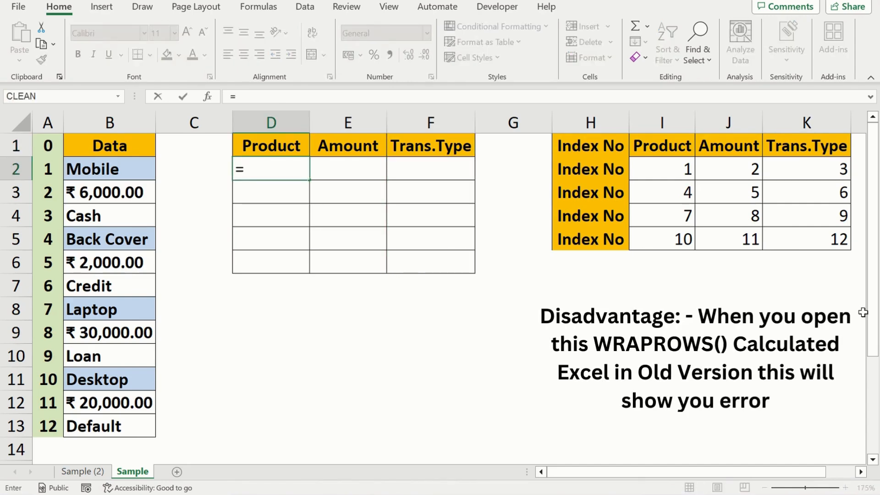
text(wrap)
key(Down)
key(Tab)
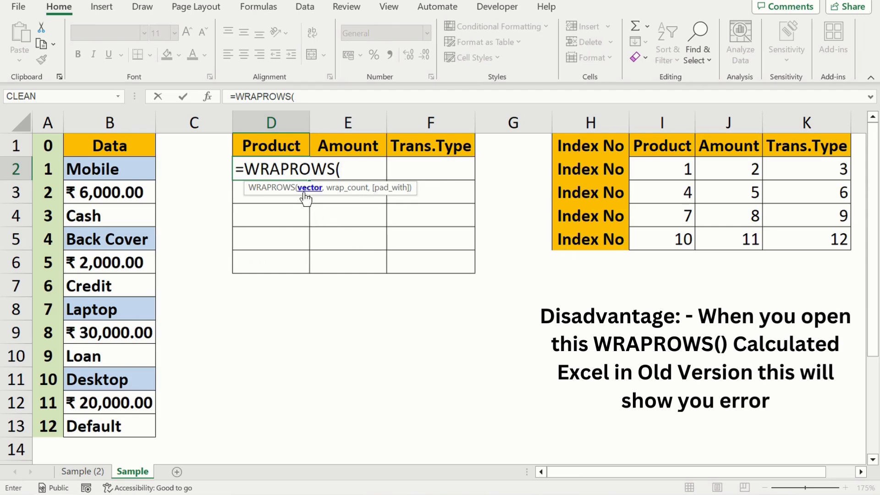
click(93, 168)
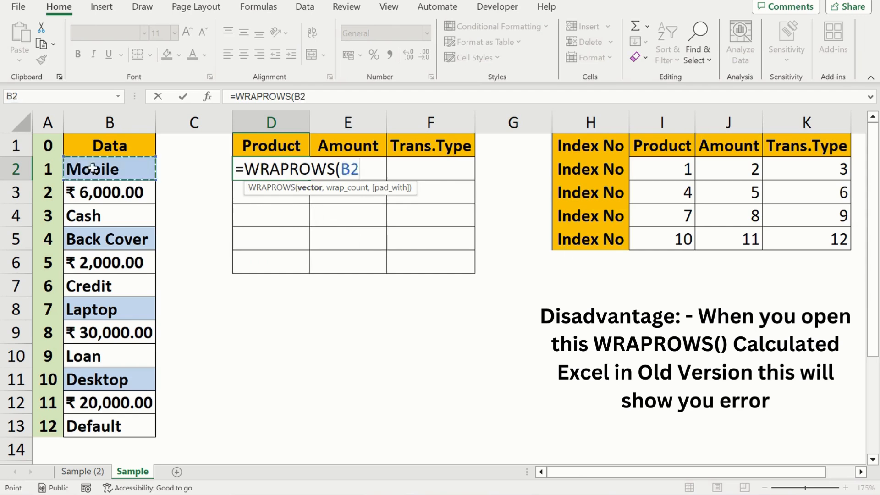
key(ctrl+shift+Down)
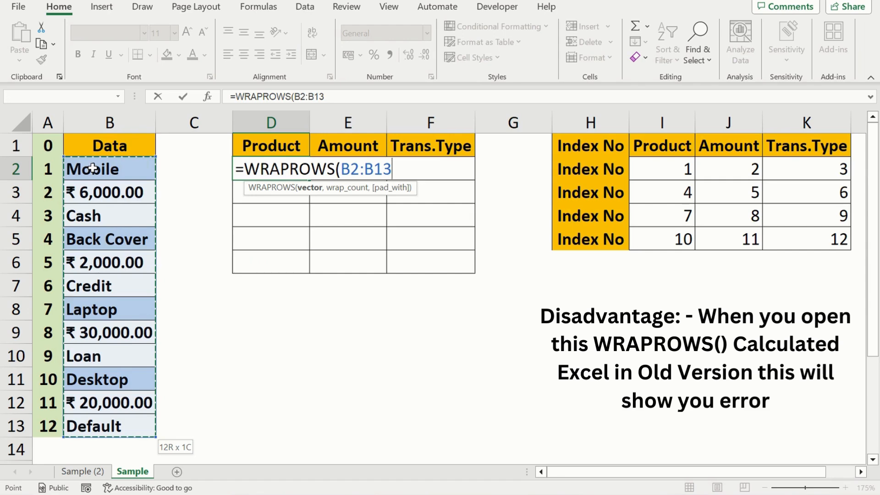
key(F4)
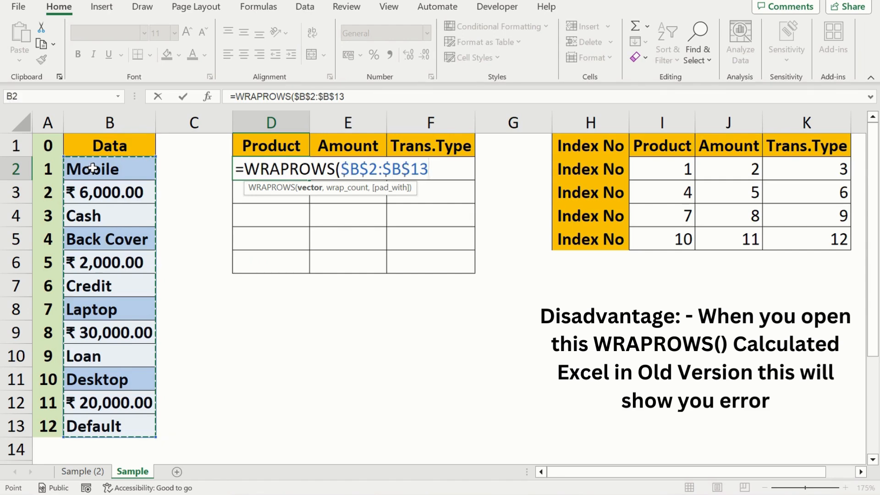
text(,)
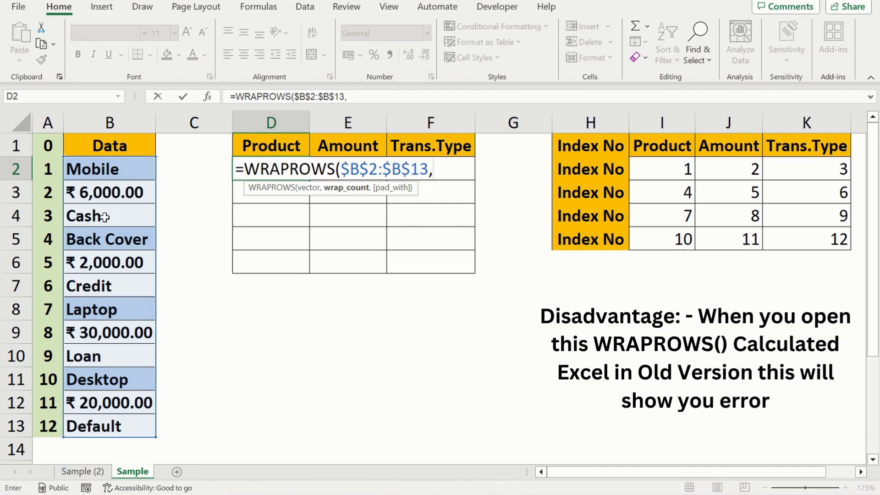
text(3))
key(Return)
Review the WRAPROWS output under the Product, Amount and Trans.Type headers against the source list.
key(Down)
key(Down)
key(Down)
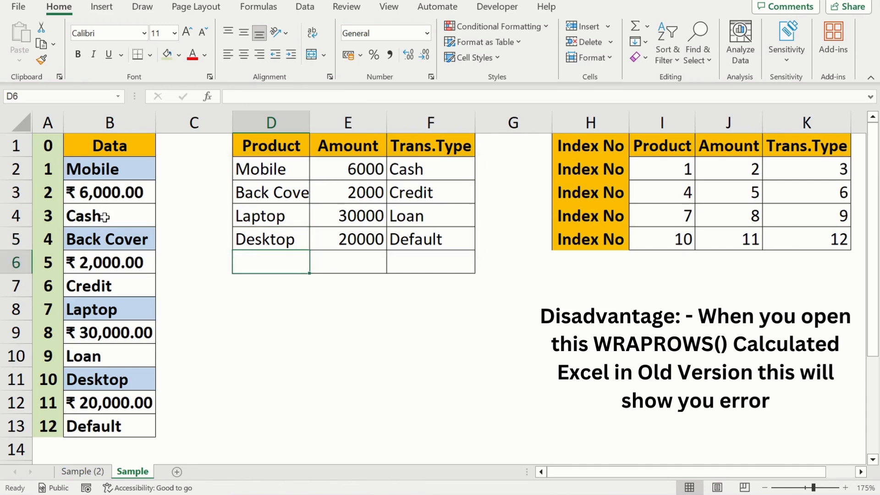
key(Up)
key(Up)
key(Up)
key(Up)
key(Up)
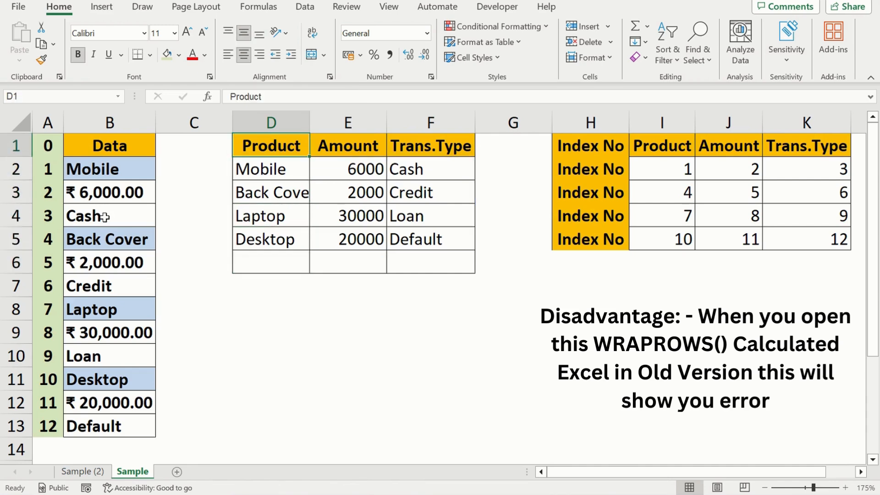
key(Right)
key(Right)
key(Right)
key(Down)
key(Down)
key(Down)
key(Down)
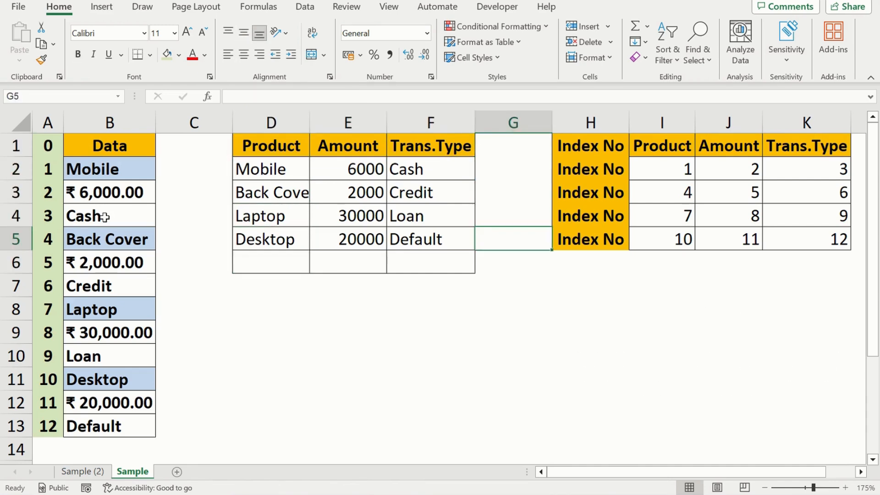
key(Left)
key(Left)
key(Down)
key(Down)
key(Down)
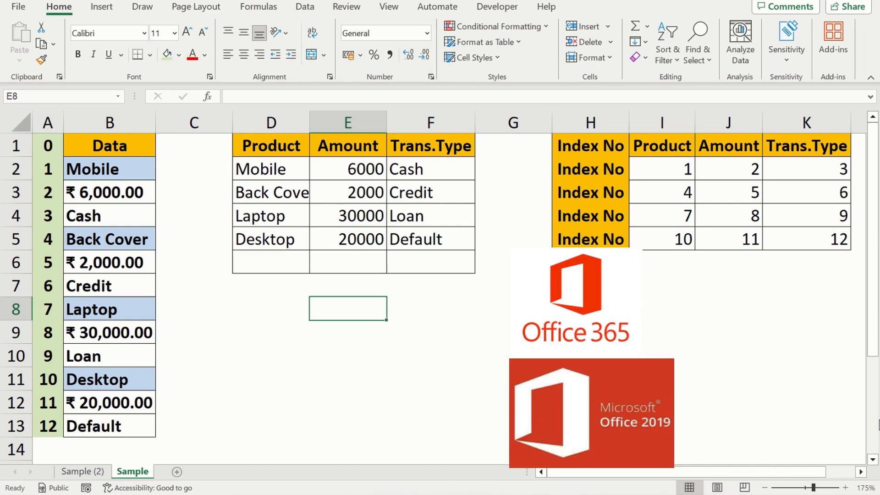
key(Up)
key(Up)
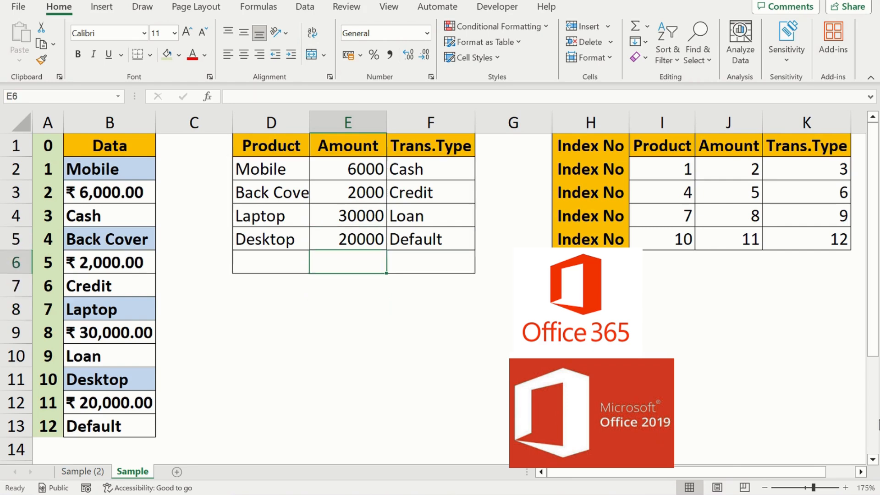
Enter the note "offset" in cell E9 below the output table.
key(Down)
key(Down)
key(Down)
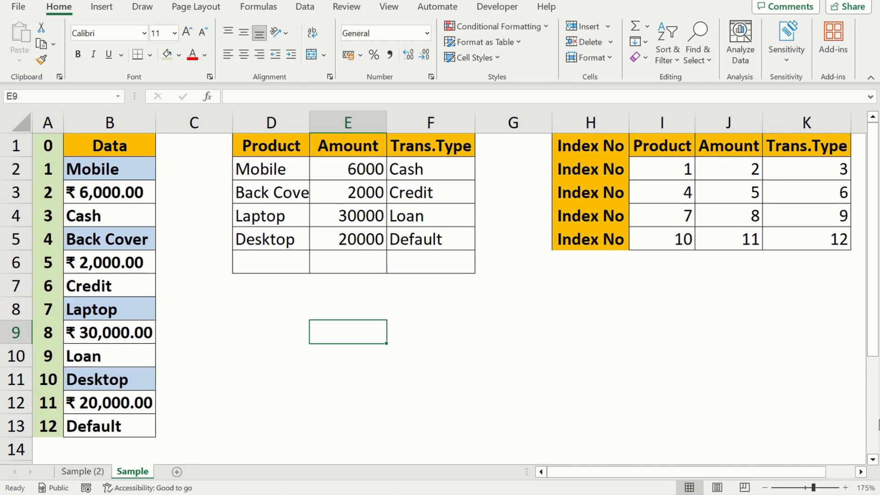
text(offset)
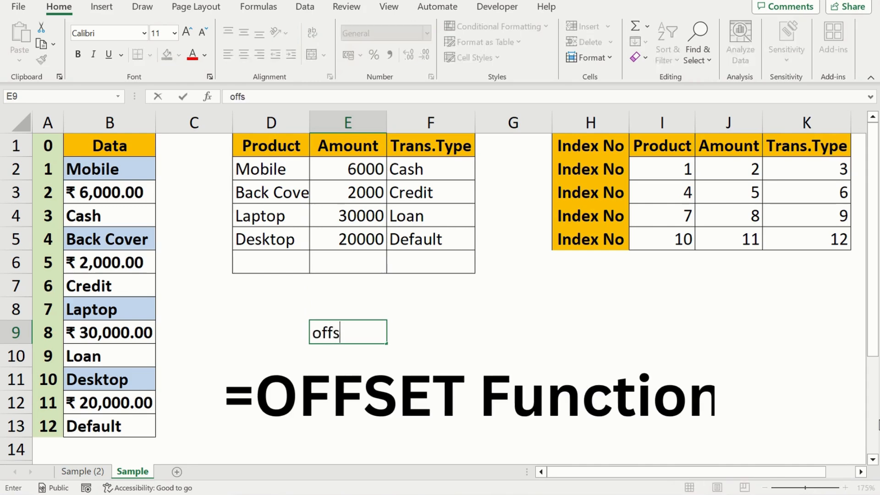
click(248, 310)
Clear the WRAPROWS results from D2:F5 in the output table.
key(ctrl+Up)
key(ctrl+Up)
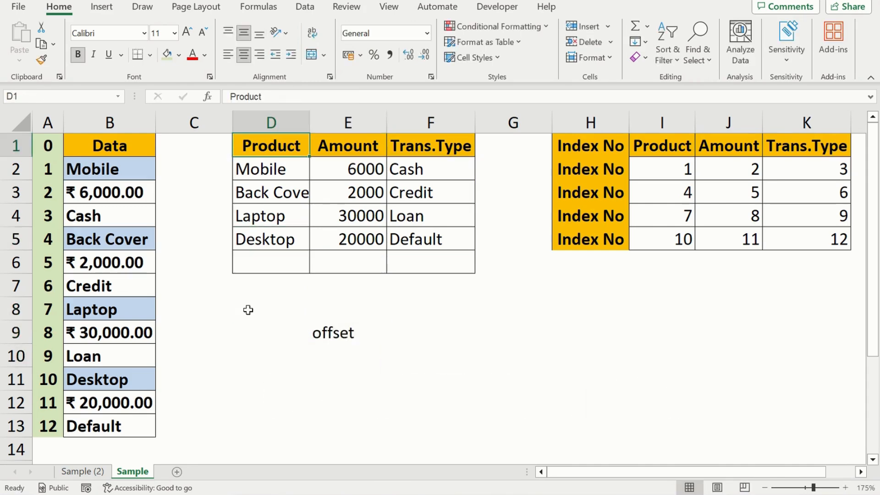
key(Down)
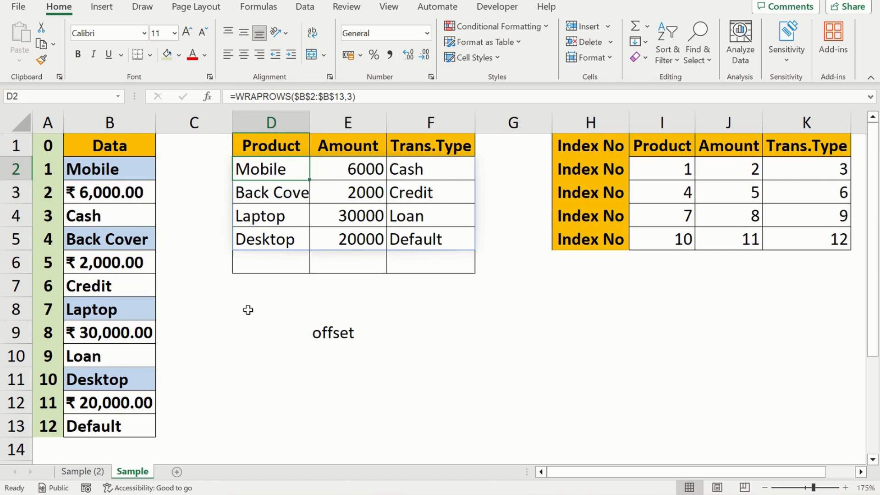
key(ctrl+shift+Right)
key(ctrl+shift+Down)
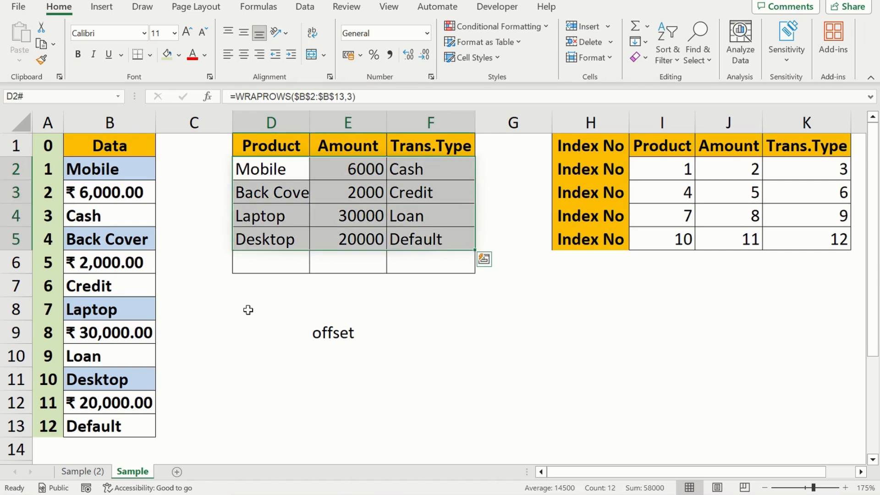
key(Delete)
Examine the first row of index numbers and their ROW formulas in the Index No reference table.
key(Right)
key(Right)
key(Right)
key(Right)
key(Right)
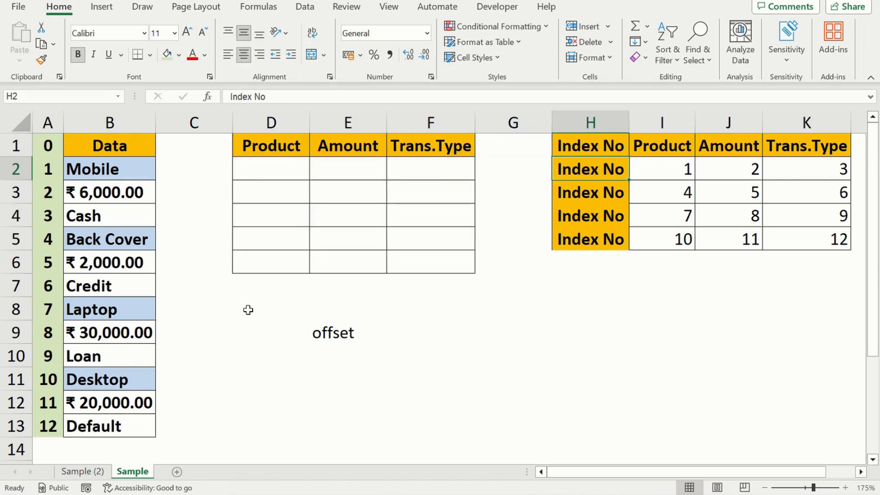
key(Right)
key(Right)
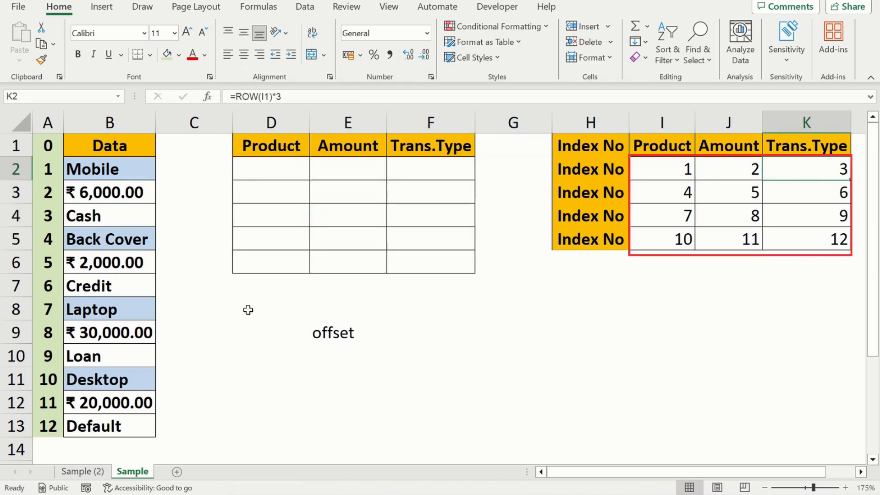
Enter =ROW(A1)*3-2 in D2 to generate the index number of the first product.
key(Left)
key(Left)
key(Left)
key(Left)
key(Left)
key(Left)
key(Left)
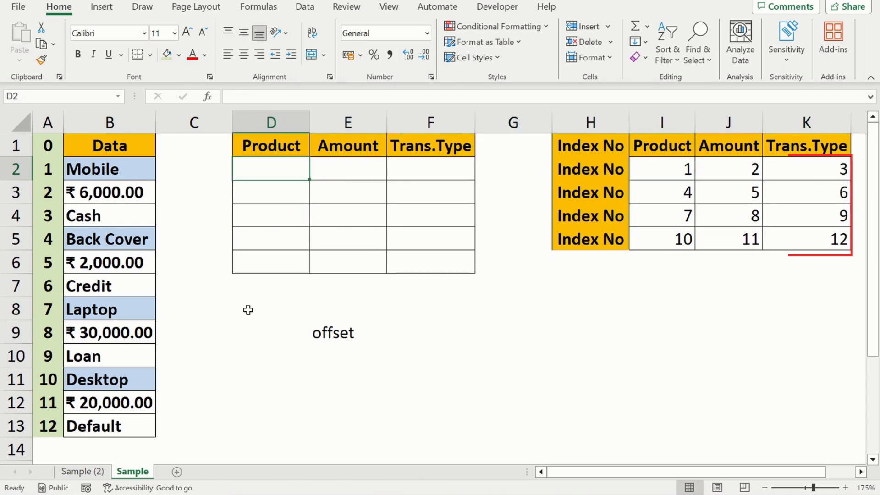
text(=row)
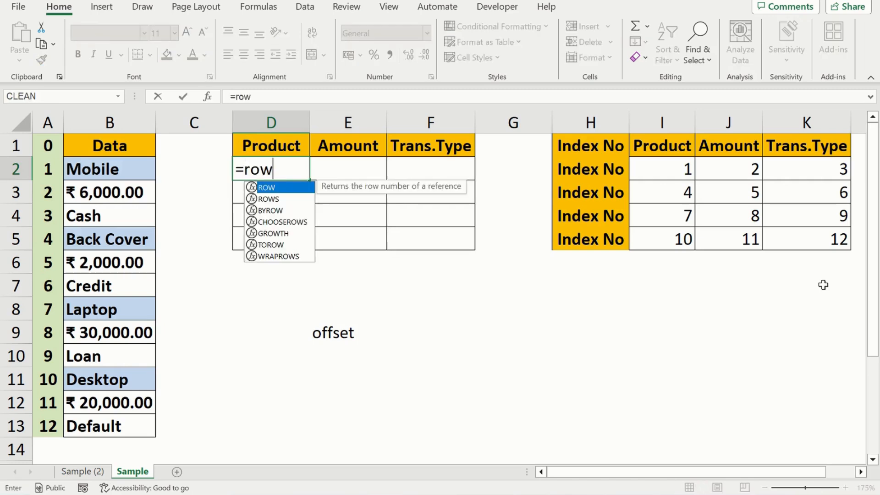
key(Tab)
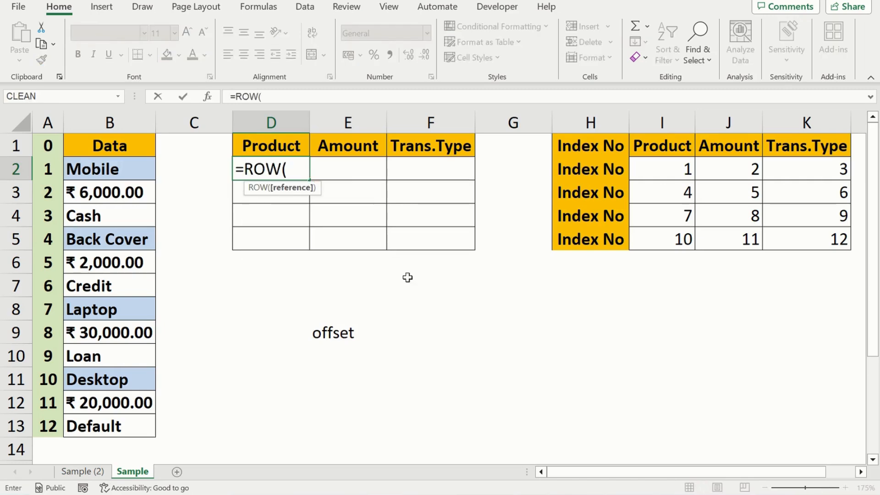
text(a1))
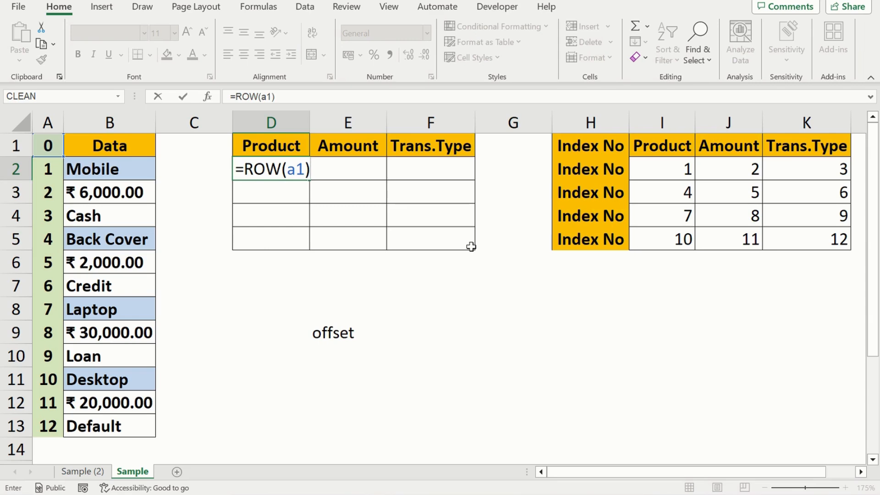
text(*3-2)
key(Return)
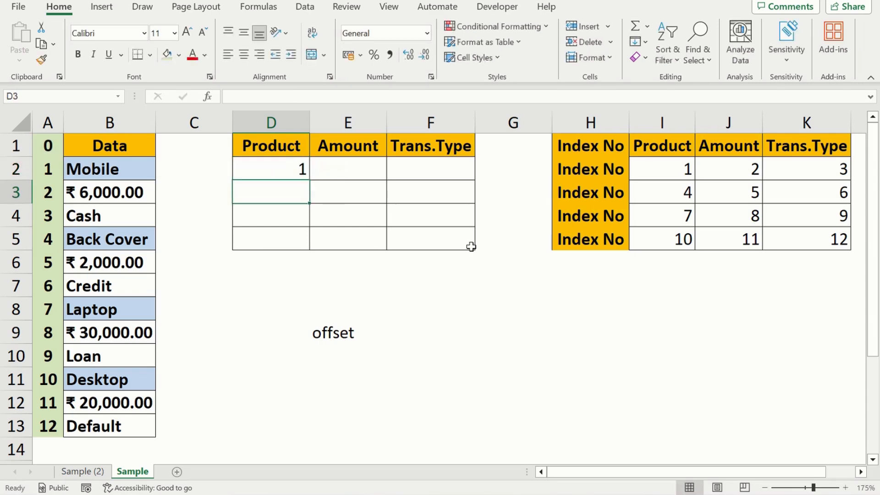
Fill the ROW formula from D2 down through D5 in the Product column.
key(Up)
key(shift+Down)
key(shift+Down)
key(shift+Down)
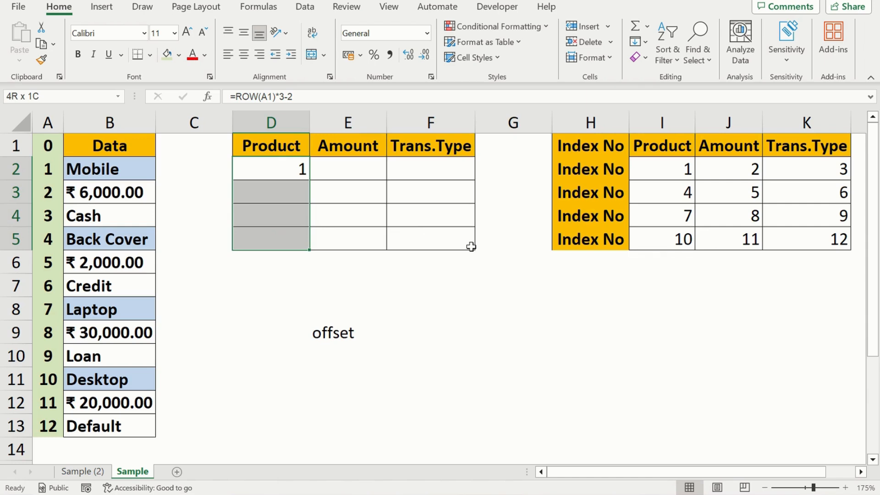
key(ctrl+d)
key(shift+Up)
key(shift+Up)
key(shift+Up)
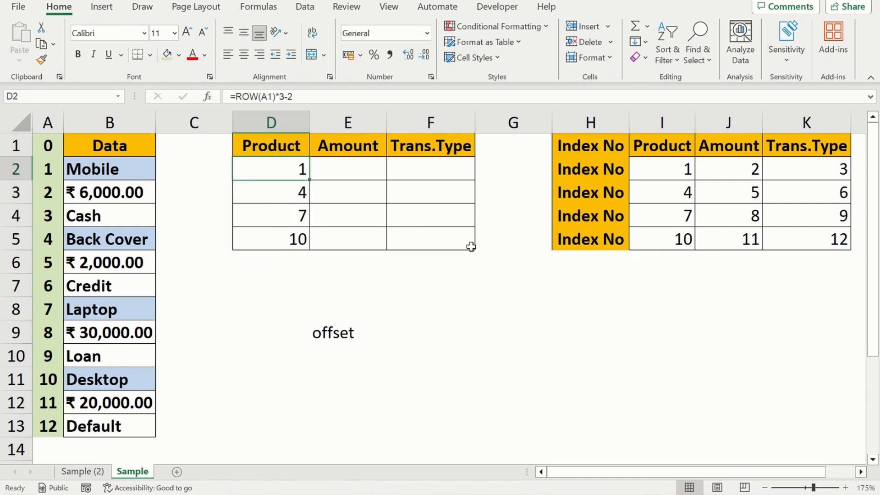
Compare the index numbers in the Product column with the positions of Mobile, Back Cover, Laptop and Desktop in the Data list.
key(Down)
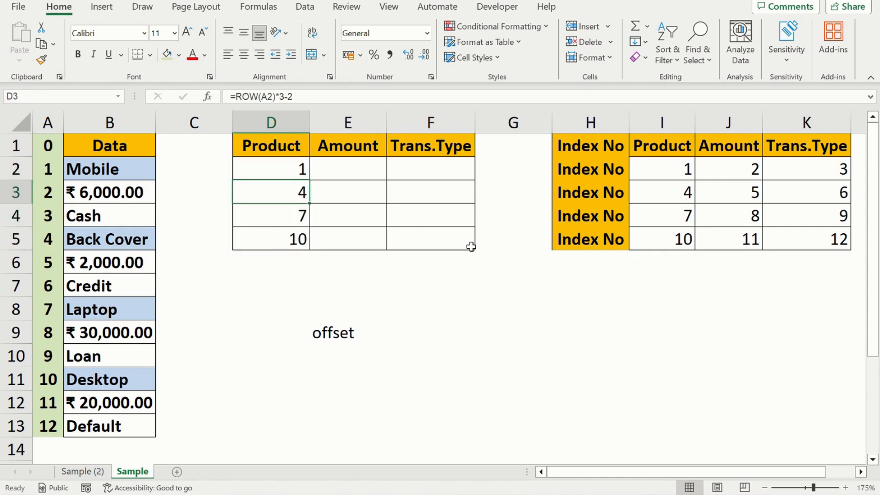
key(Down)
key(Down)
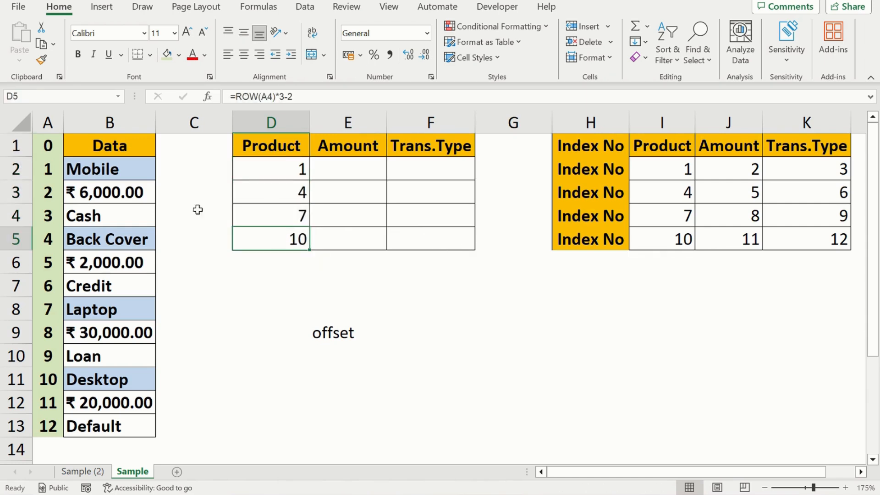
click(46, 169)
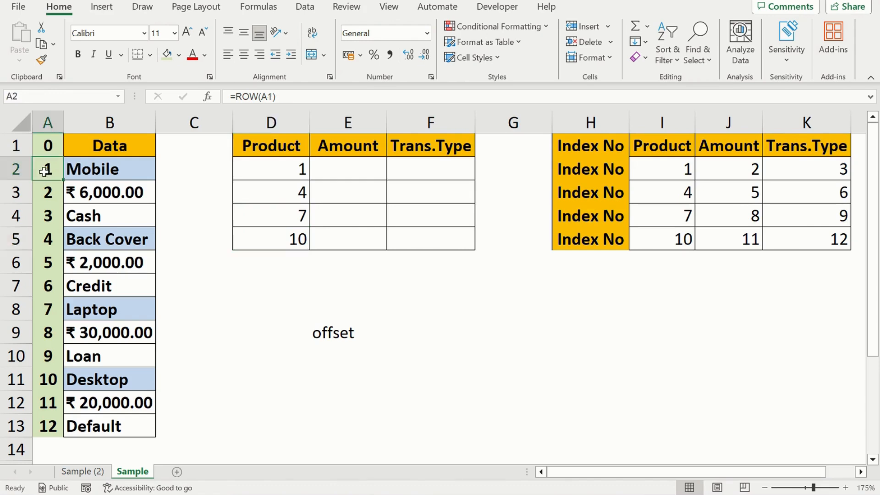
click(70, 239)
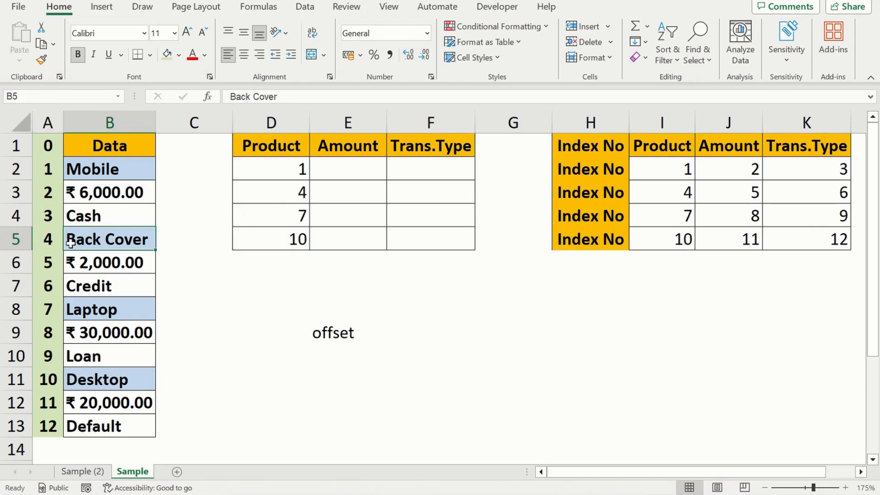
click(43, 242)
click(85, 312)
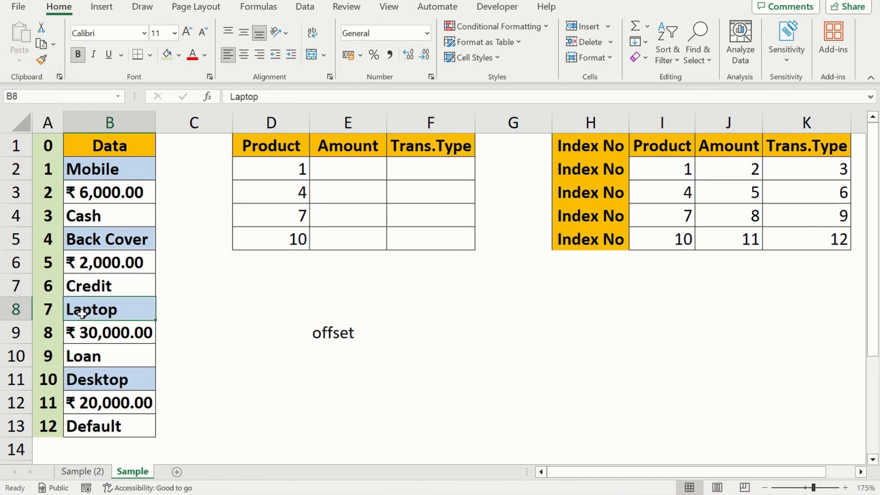
click(46, 314)
click(81, 380)
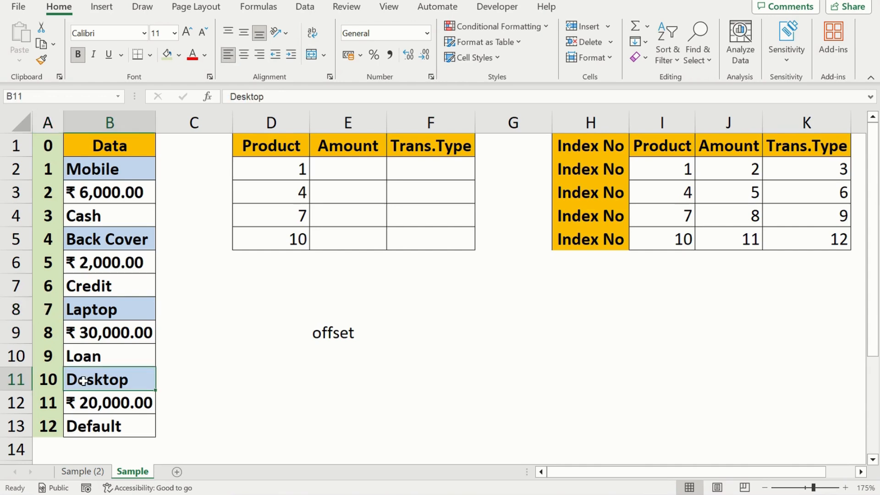
click(48, 384)
click(290, 242)
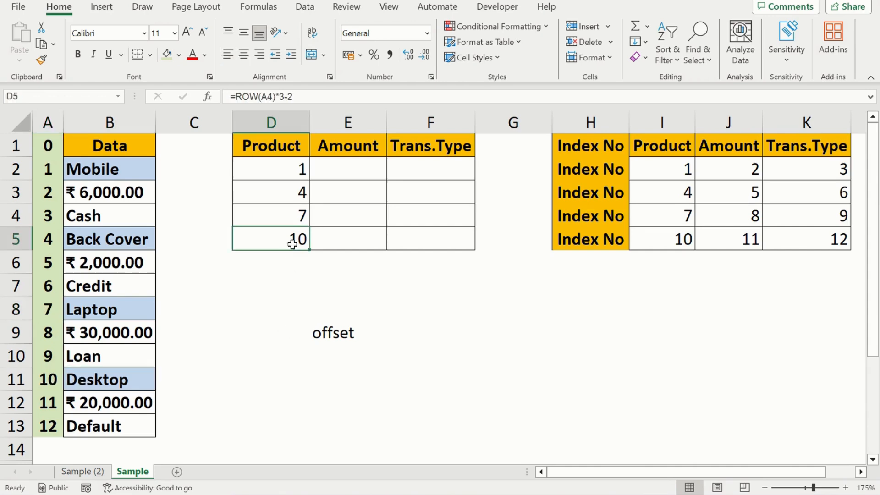
Review the ROW formulas in D2 through D5 of the Product column.
click(295, 173)
click(283, 196)
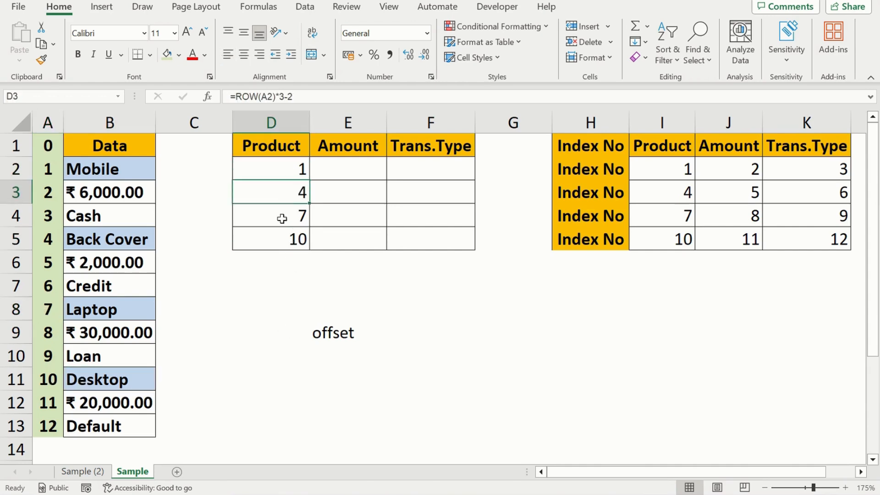
click(282, 218)
click(278, 243)
Enter =ROW(A1)*3-1 in E2 to generate the index number of the first amount.
click(347, 171)
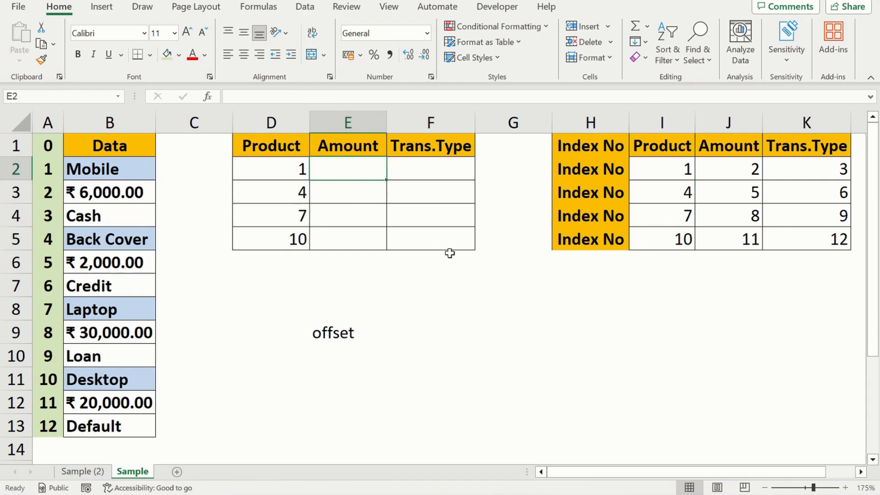
text(=)
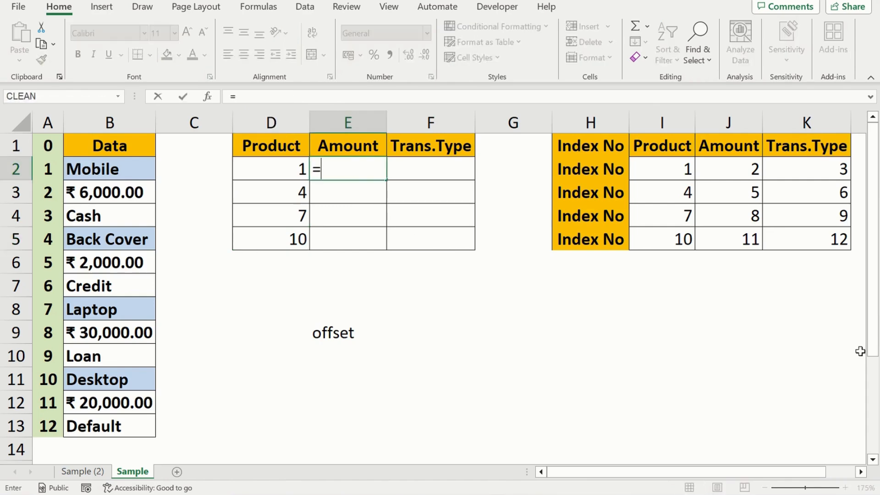
text(row)
key(Tab)
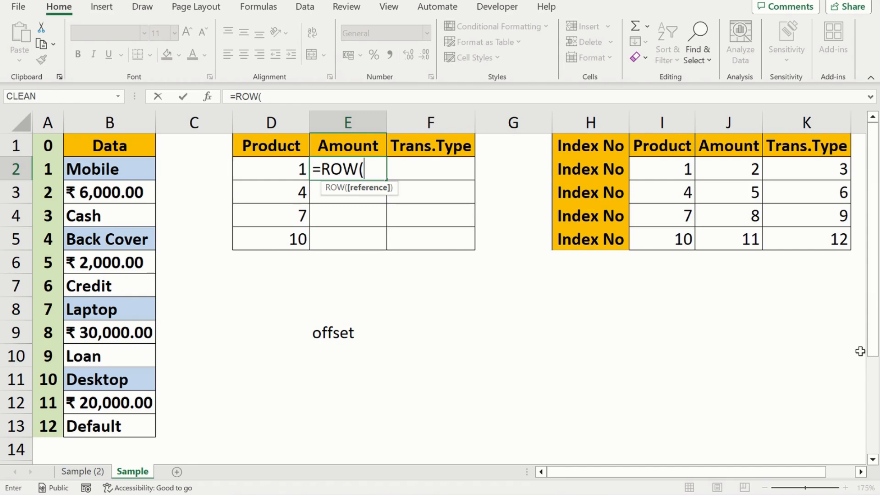
text(a1)
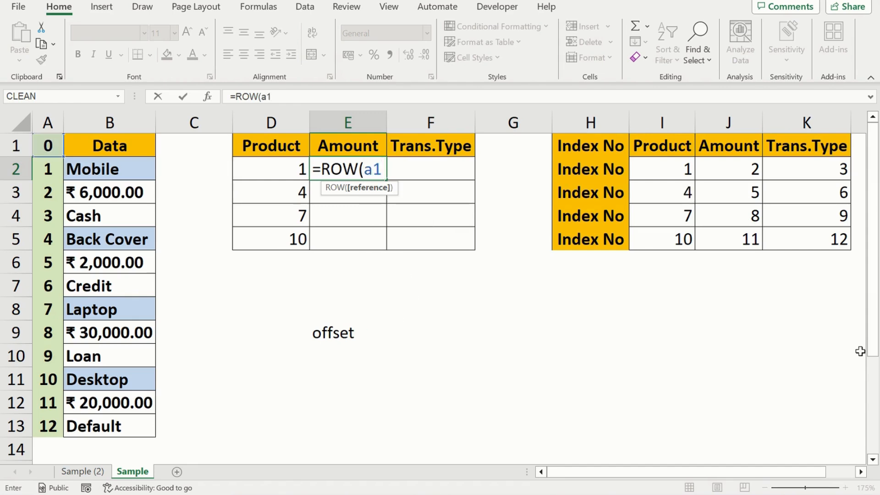
text()*)
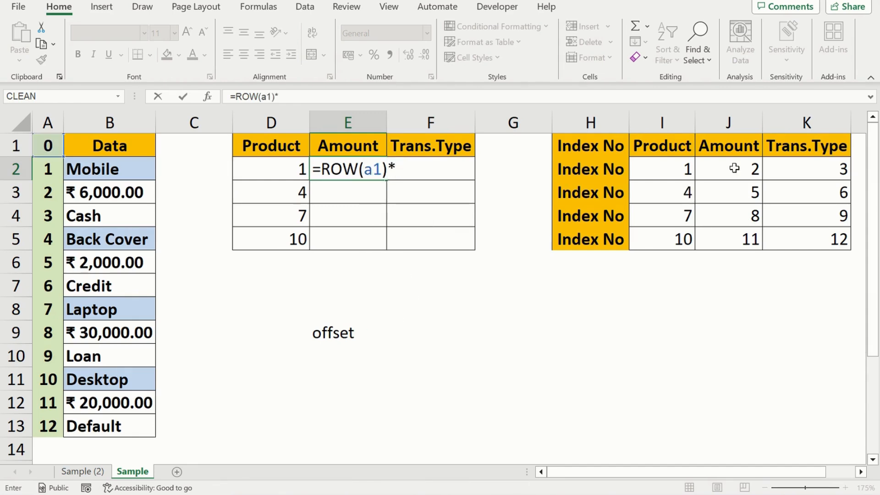
text(3-1)
key(ctrl+Return)
Fill the ROW formula from E2 down through E5 in the Amount column.
key(shift+Down)
key(shift+Down)
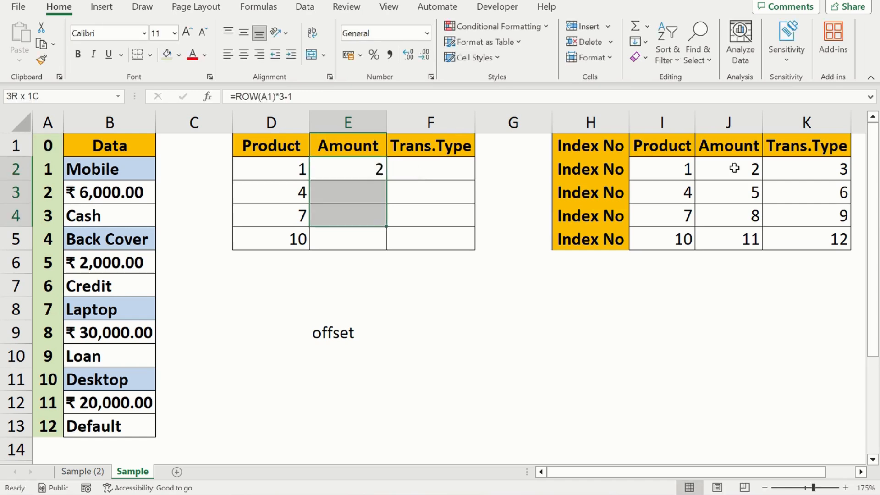
key(shift+Down)
key(ctrl+d)
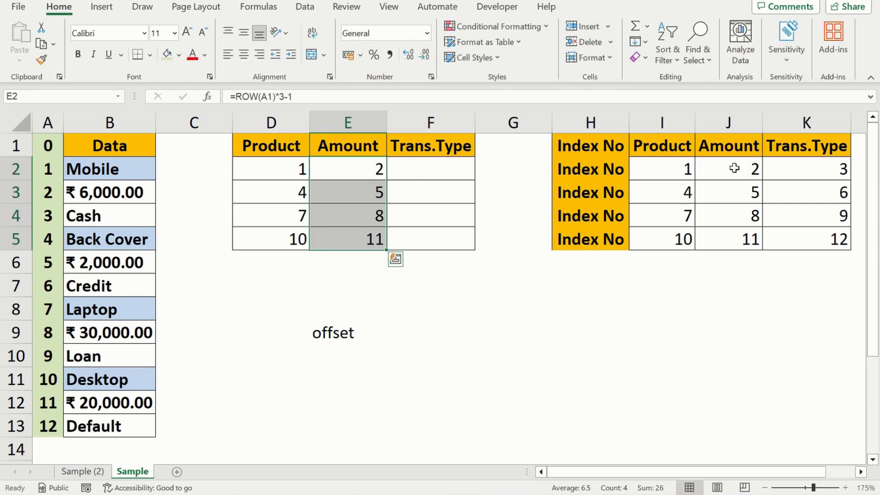
key(Up)
key(Down)
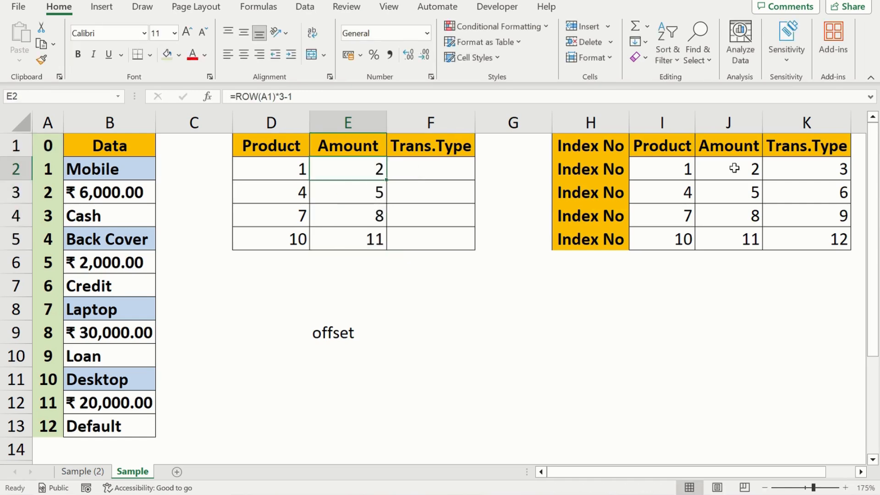
Compare the Amount column's index numbers with the positions of the amounts in the Data list.
key(Left)
key(Left)
key(Left)
key(Left)
key(Down)
key(Right)
key(Right)
key(Right)
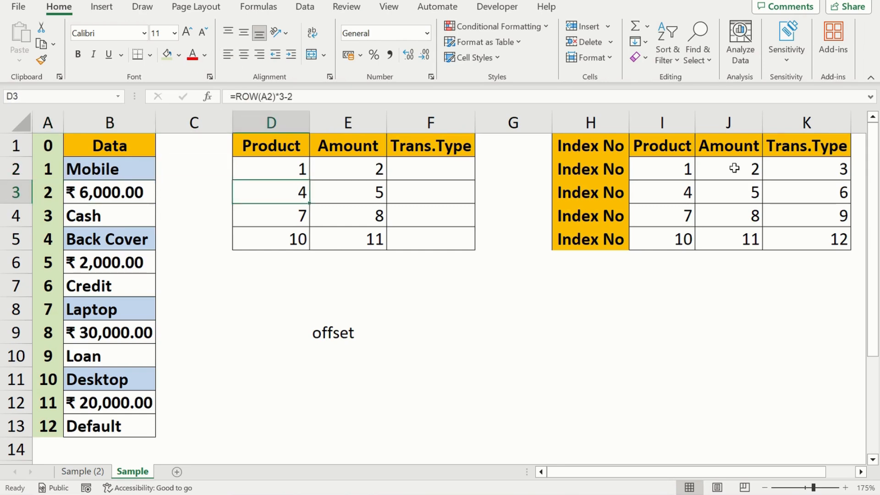
key(Right)
key(Down)
key(Down)
key(Left)
key(Left)
key(Left)
key(Left)
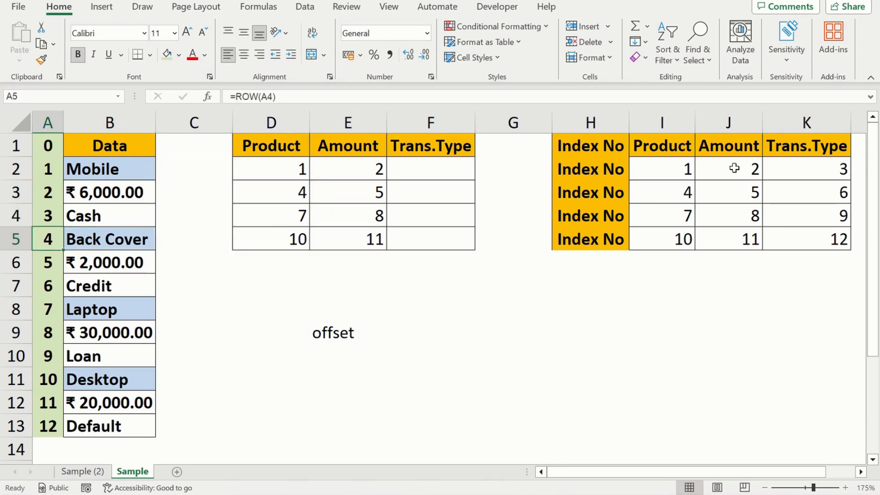
key(Down)
key(Right)
key(Right)
key(Right)
key(Right)
key(Up)
key(Up)
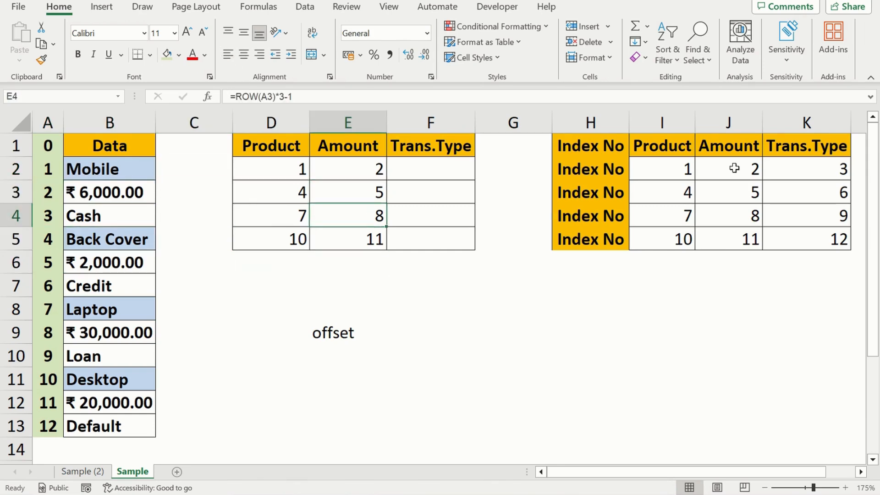
Enter =ROW(A1)*3 in F2 to generate the index number of the first transaction type.
key(Up)
key(Up)
key(Right)
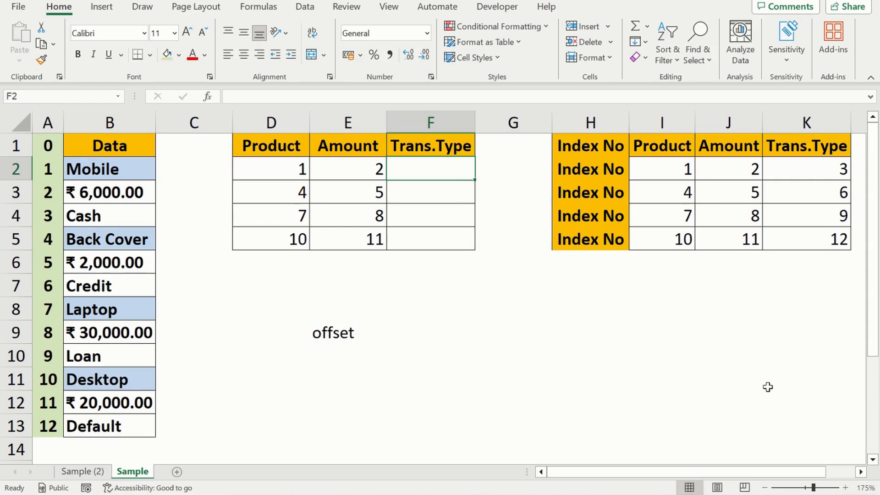
text(=)
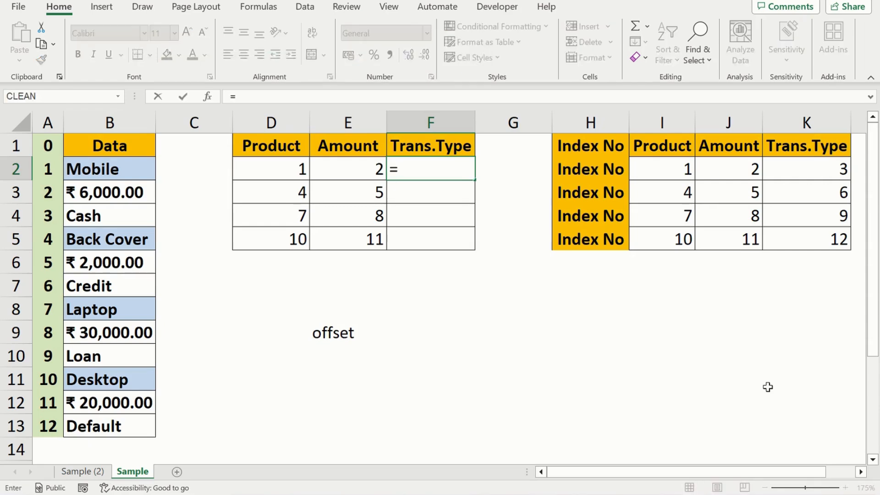
text(row)
key(Tab)
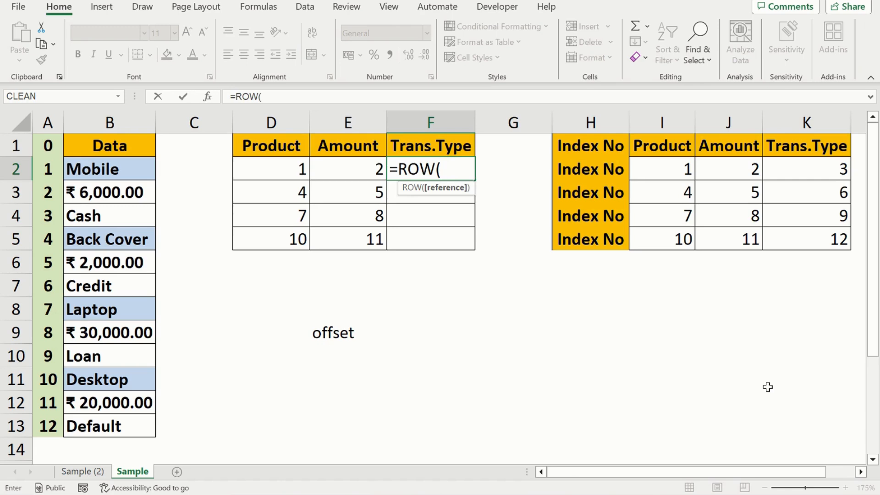
text(A1)
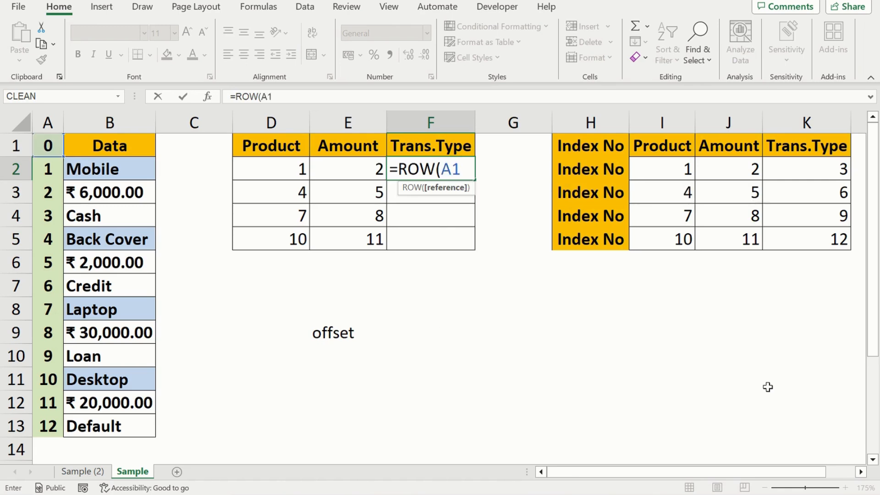
text())
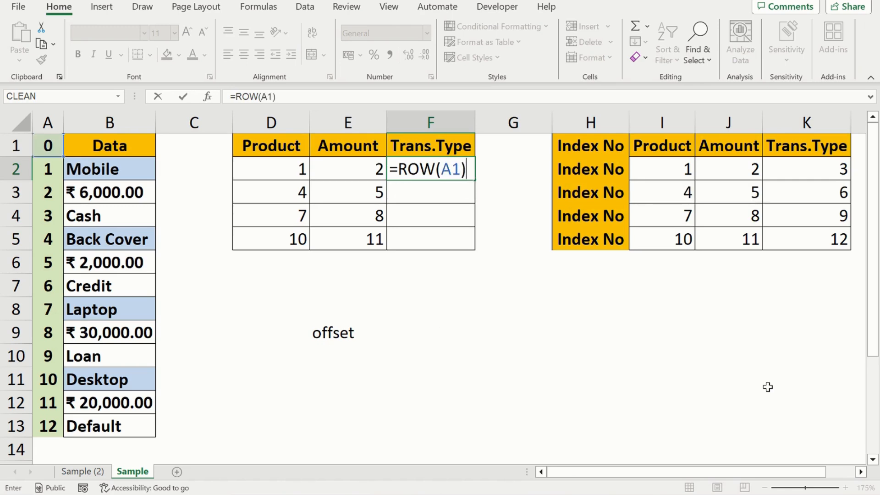
text(*3)
key(ctrl+Return)
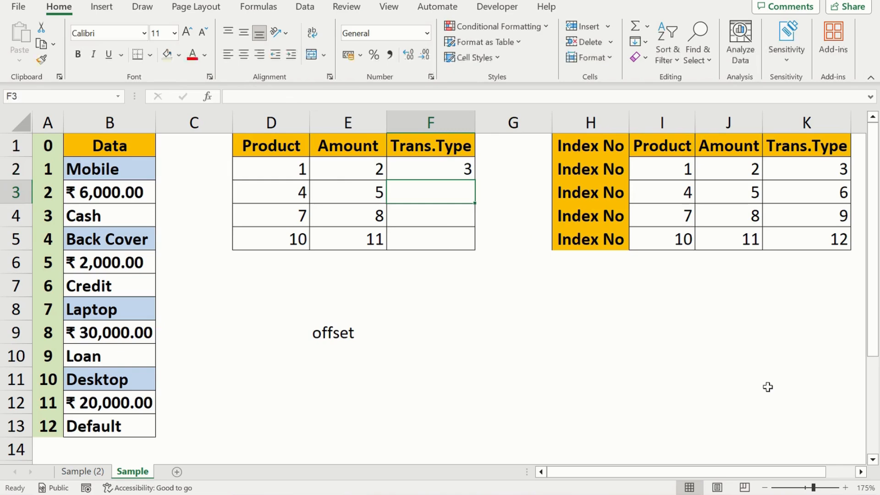
Fill the ROW formula from F2 down through F5 in the Trans.Type column.
key(shift+Down)
key(shift+Down)
key(shift+Down)
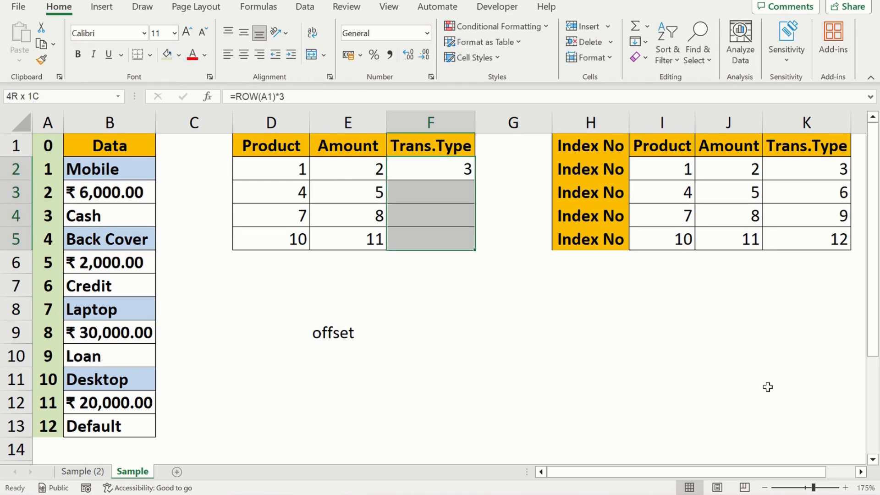
key(ctrl+d)
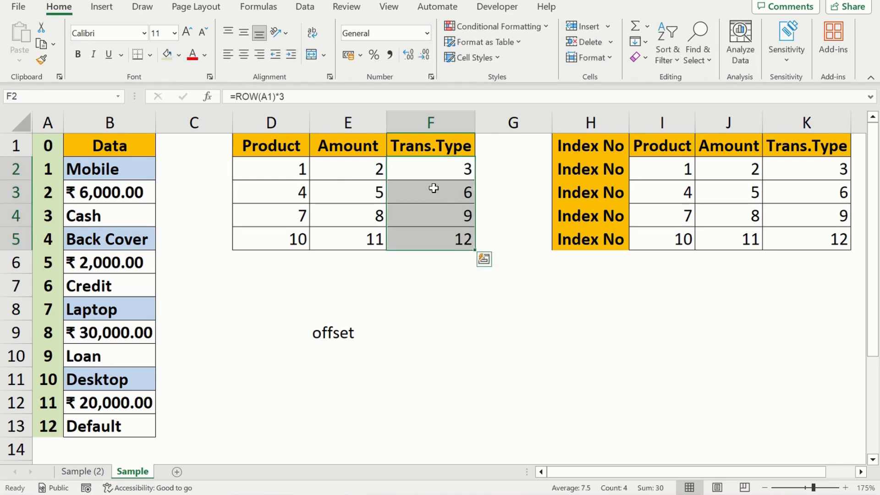
Compare the Trans.Type index numbers with the positions of Cash, Credit, Loan and Default in the Data list.
click(424, 170)
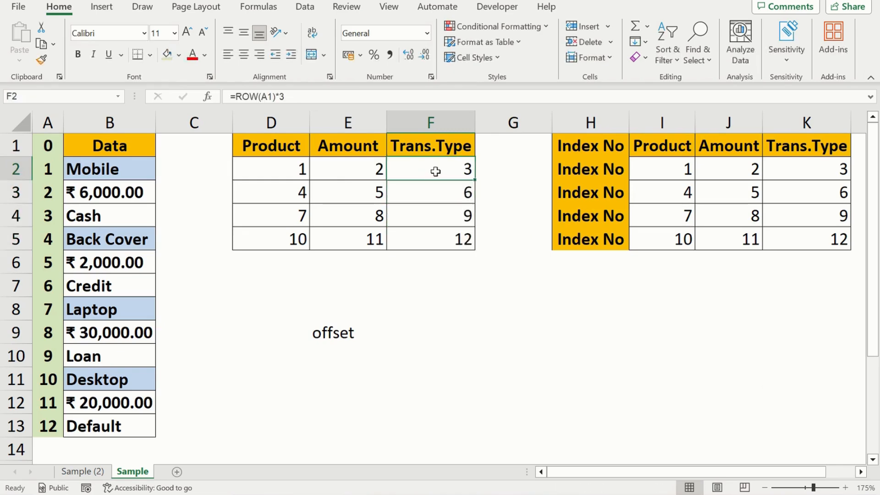
click(49, 218)
drag(69, 219, 104, 220)
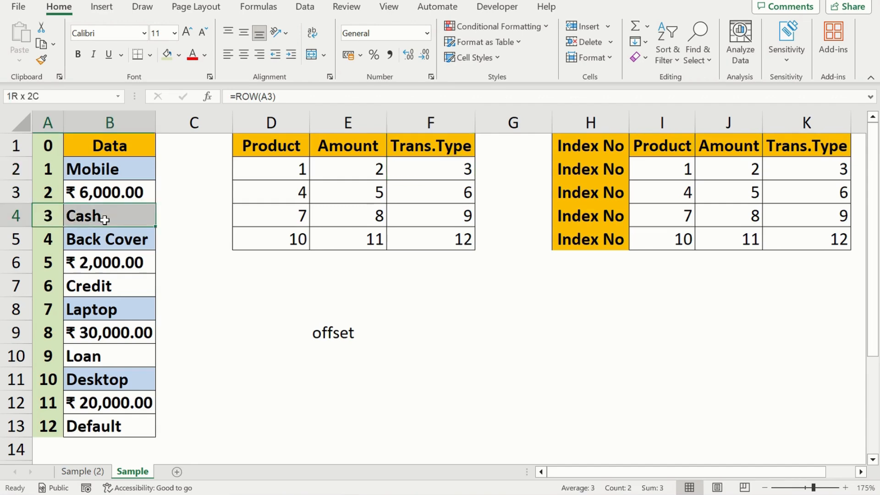
click(449, 195)
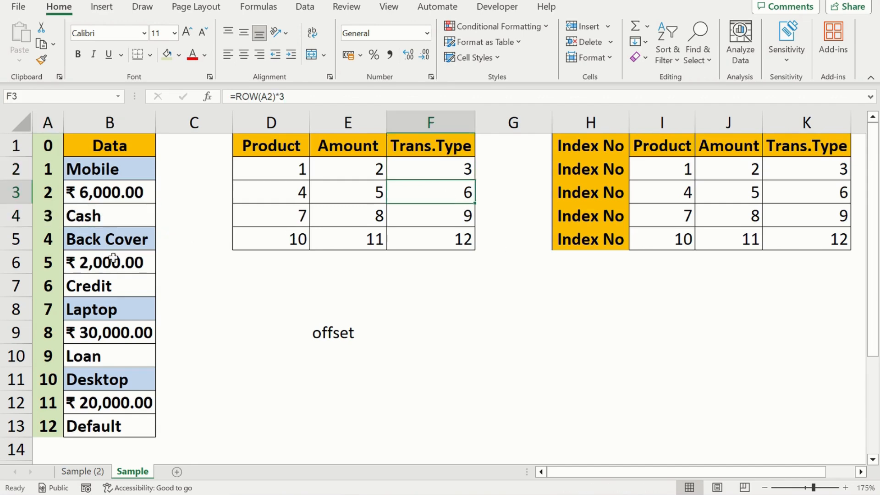
drag(47, 286, 142, 287)
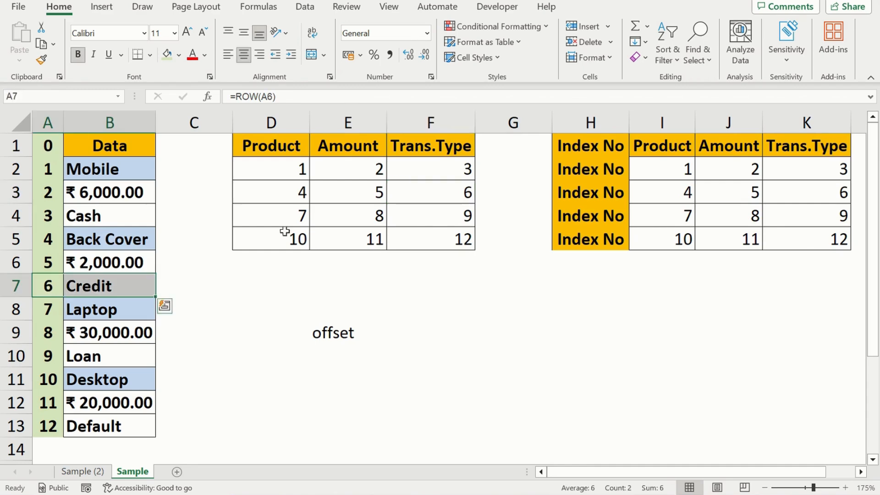
click(439, 225)
drag(45, 356, 90, 357)
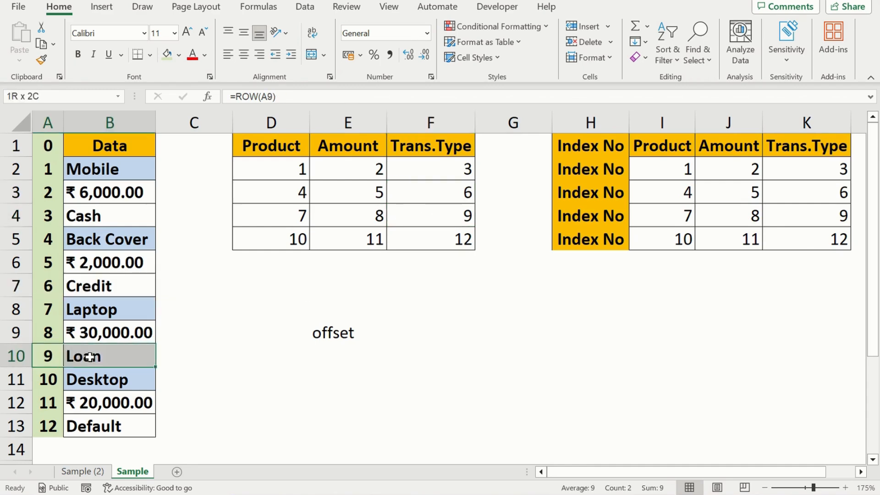
click(447, 242)
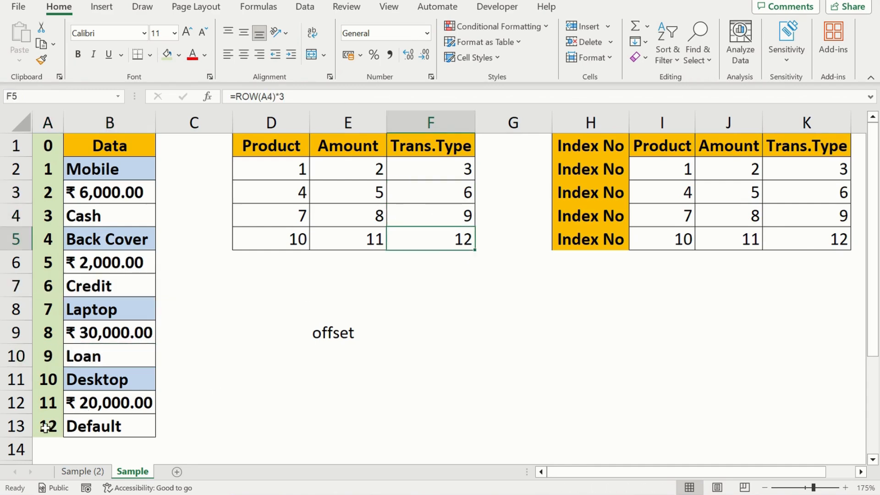
drag(45, 428, 120, 426)
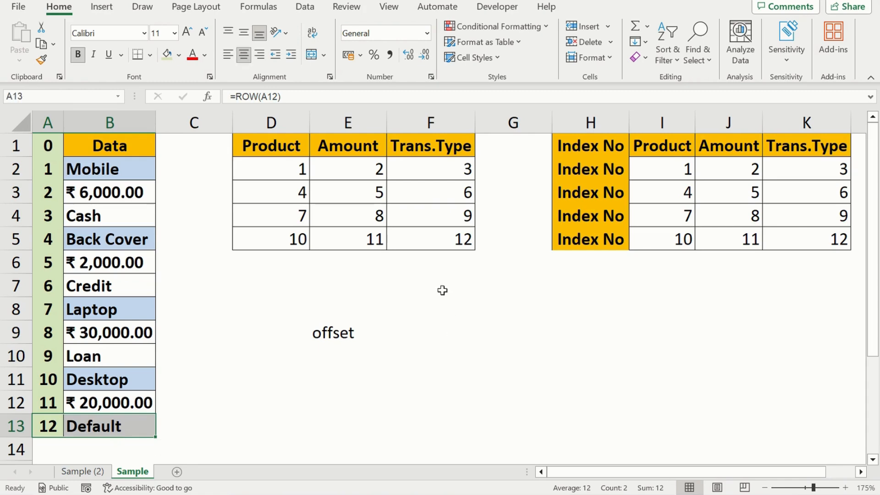
click(436, 281)
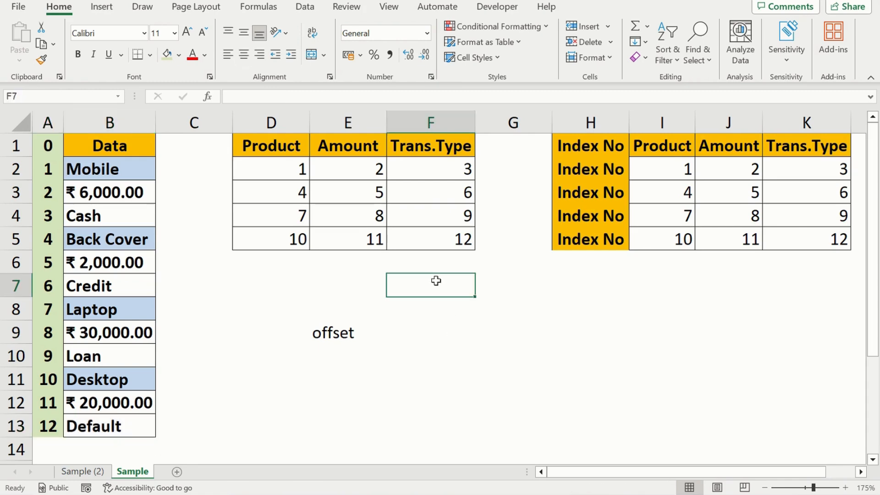
Select the ROW(A1)*3-2 expression inside the formula in D2, then leave the cell without editing it.
click(270, 262)
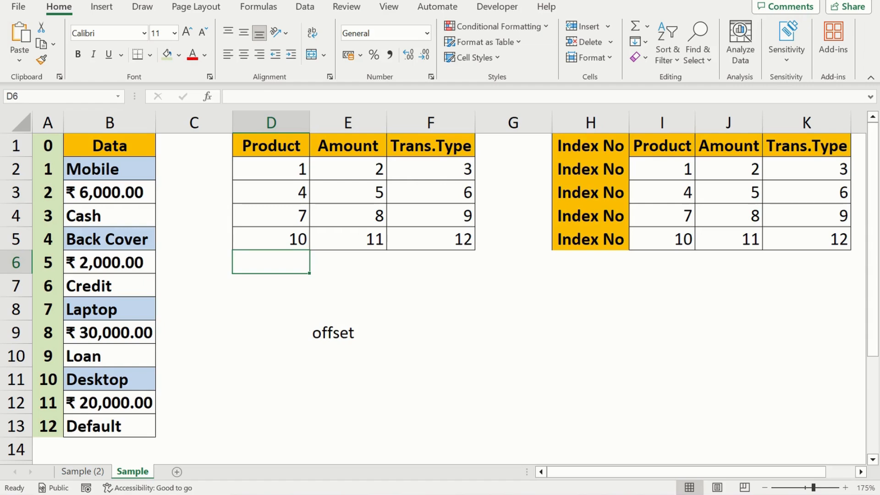
key(Up)
key(Up)
key(Up)
key(Up)
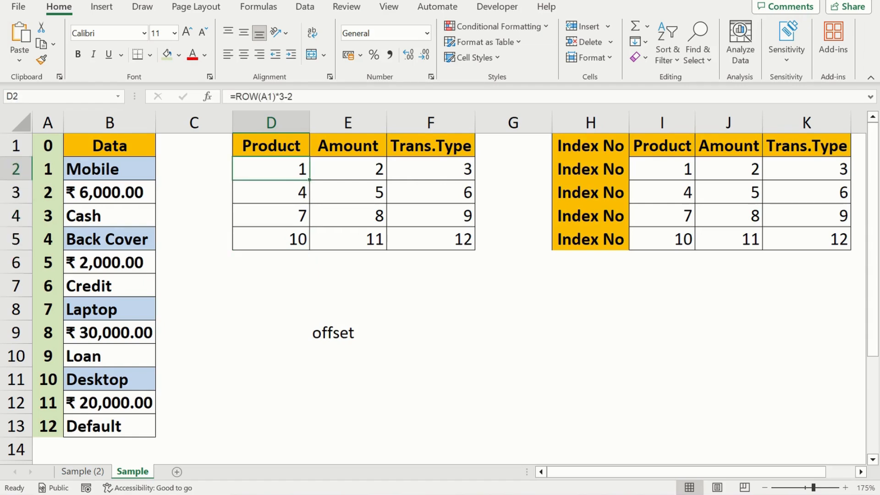
key(F2)
key(shift+Left)
key(shift+Left)
key(shift+Left)
key(shift+Left)
key(shift+Left)
key(shift+Left)
key(shift+Left)
key(shift+Left)
key(shift+Left)
key(shift+Left)
key(shift+Left)
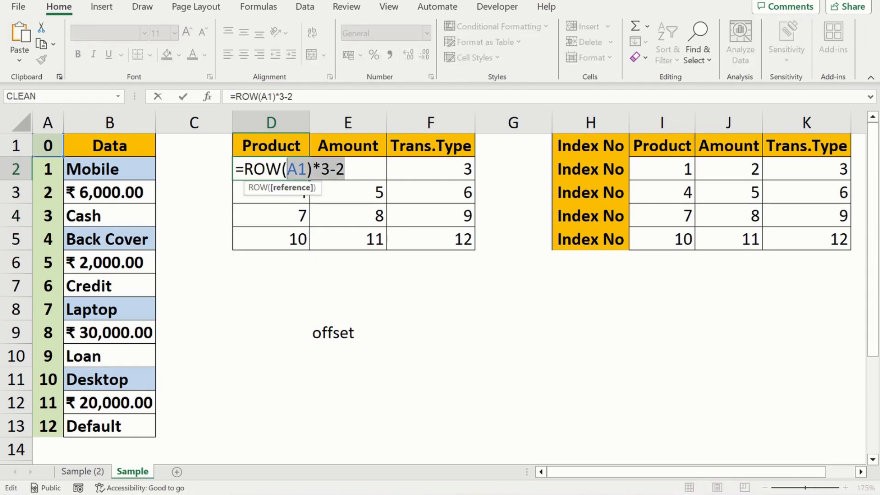
key(Escape)
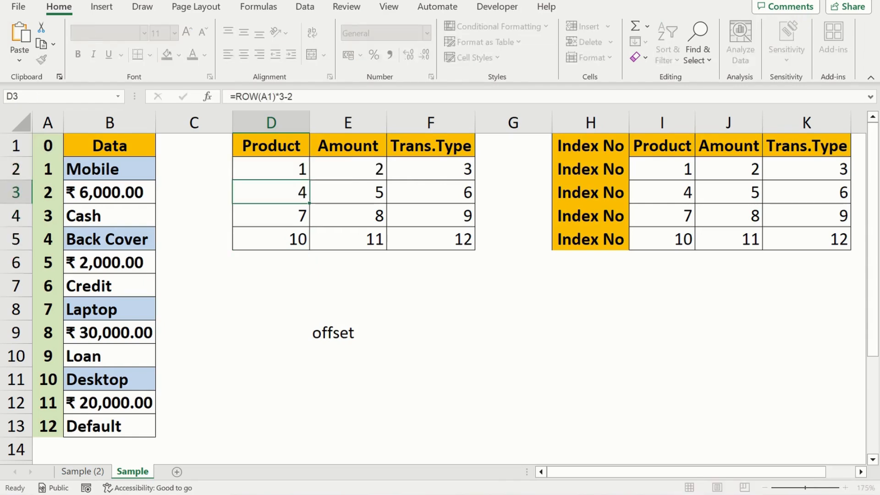
Enter =OFFSET($B$1,ROW(A1)*3-2,0) in D2 to return the first product from the Data list.
text(=)
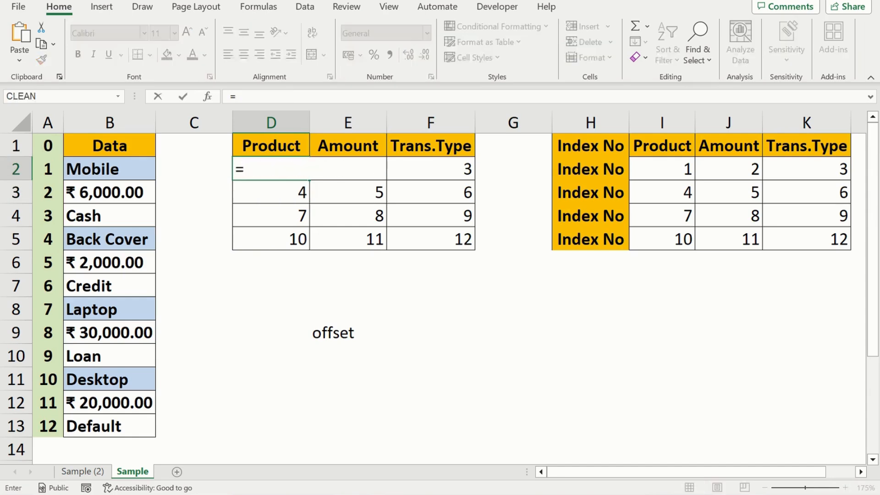
text(off)
key(Tab)
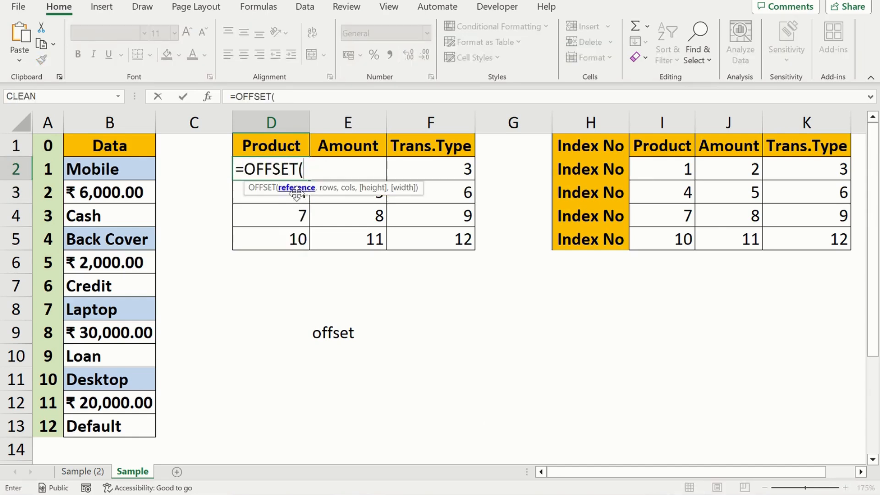
click(115, 146)
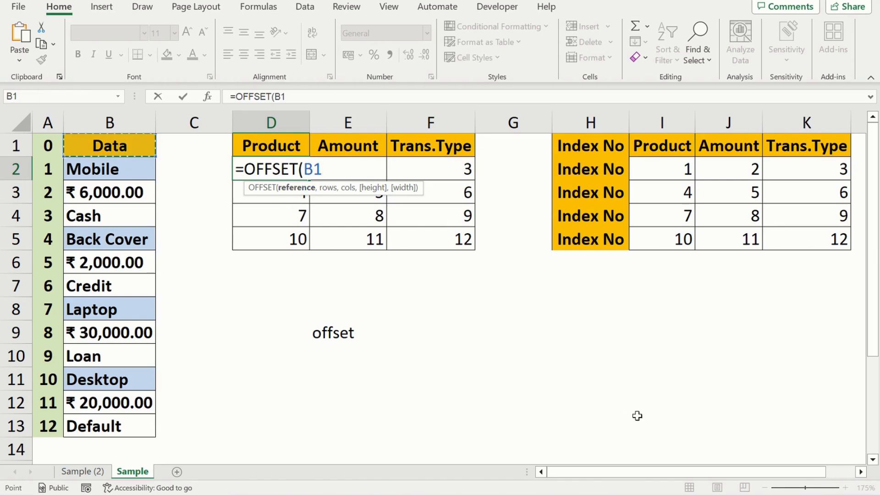
key(F4)
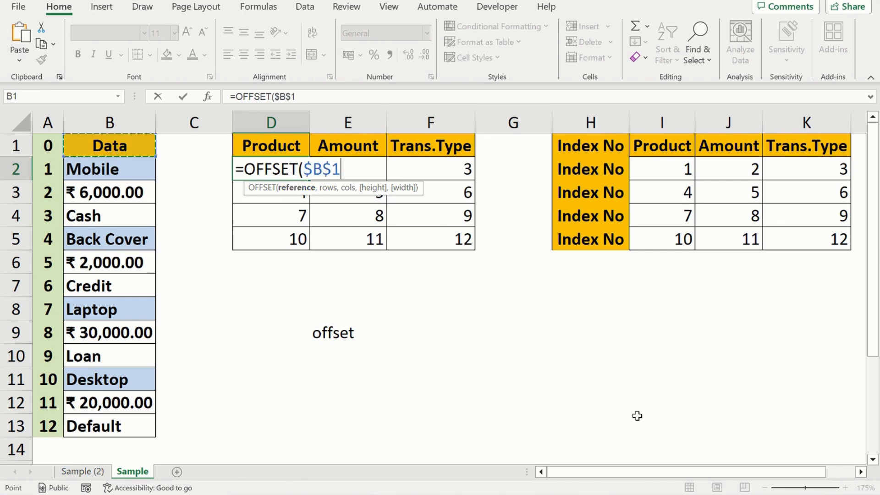
text(,)
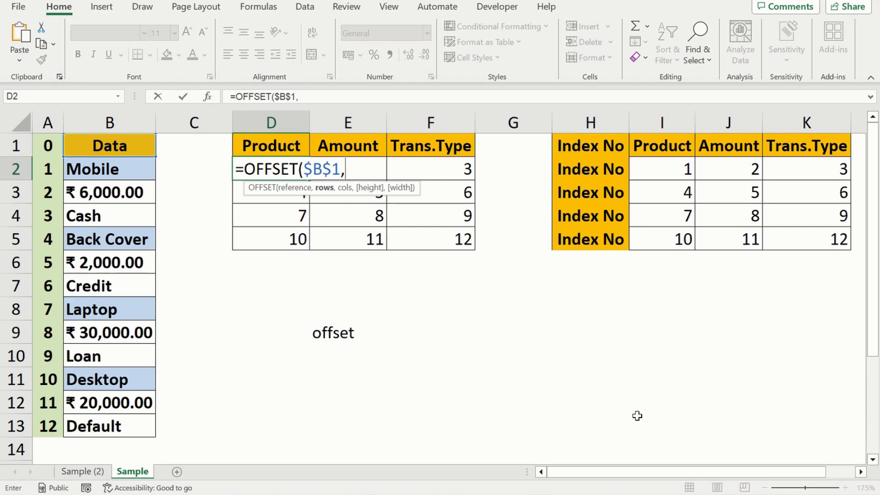
text(ROW(A1)*3-2)
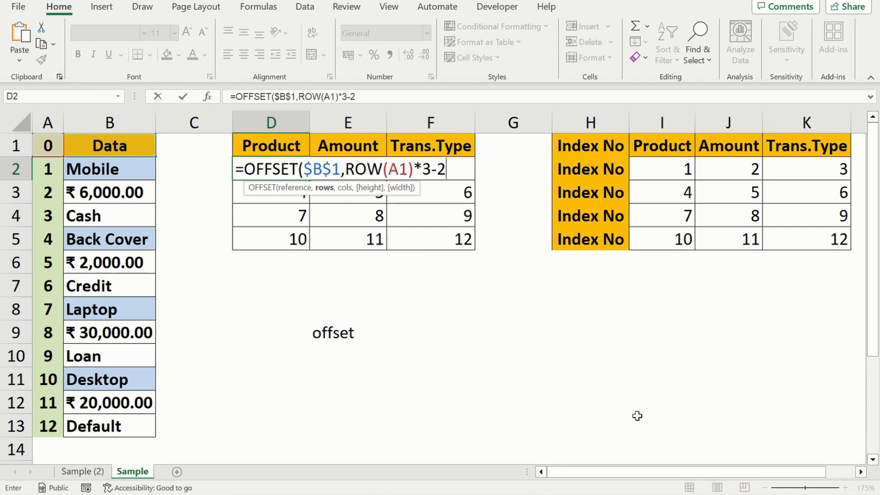
text(,0)
text())
key(Return)
Fill the OFFSET formula from D2 down through D5 in the Product column.
key(Up)
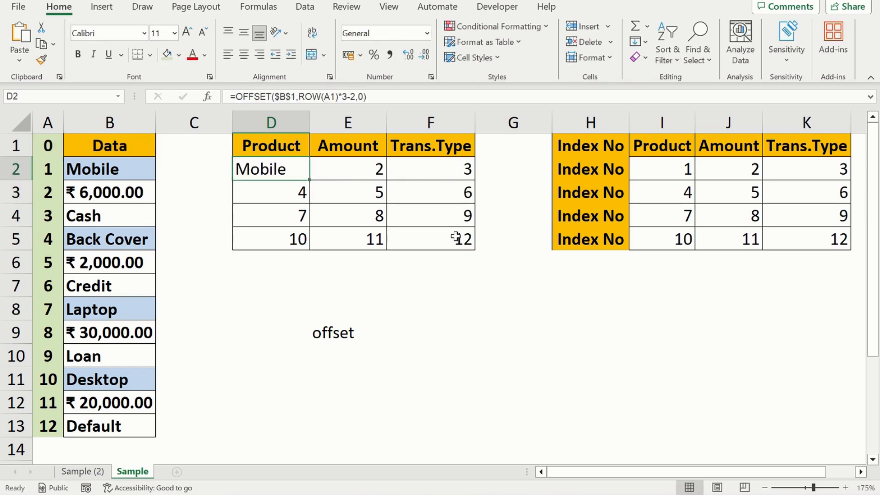
key(shift+Down)
key(shift+Down)
key(shift+Down)
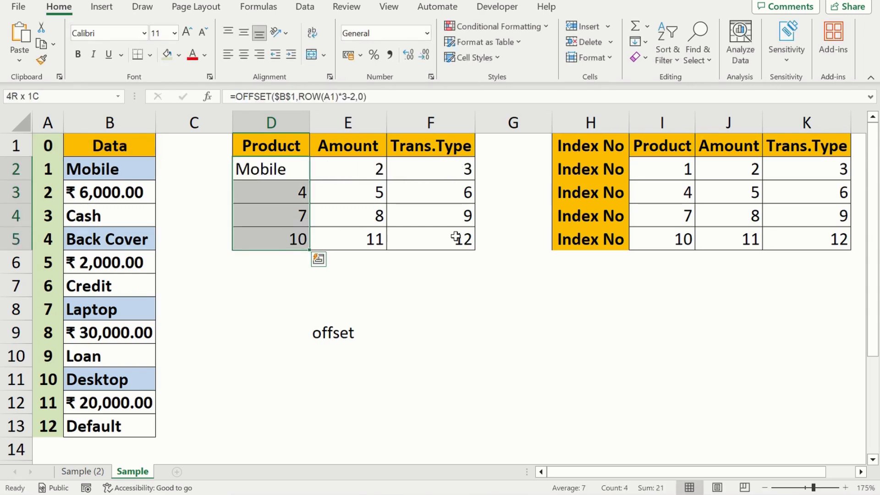
key(ctrl+d)
Check the OFFSET formulas in the filled Product cells D2 through D5.
key(Up)
key(Down)
key(Down)
key(Down)
key(Down)
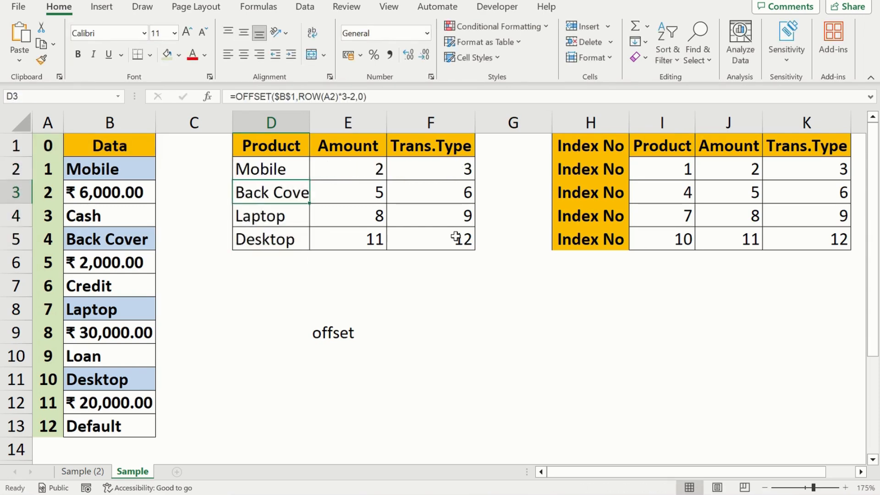
key(Up)
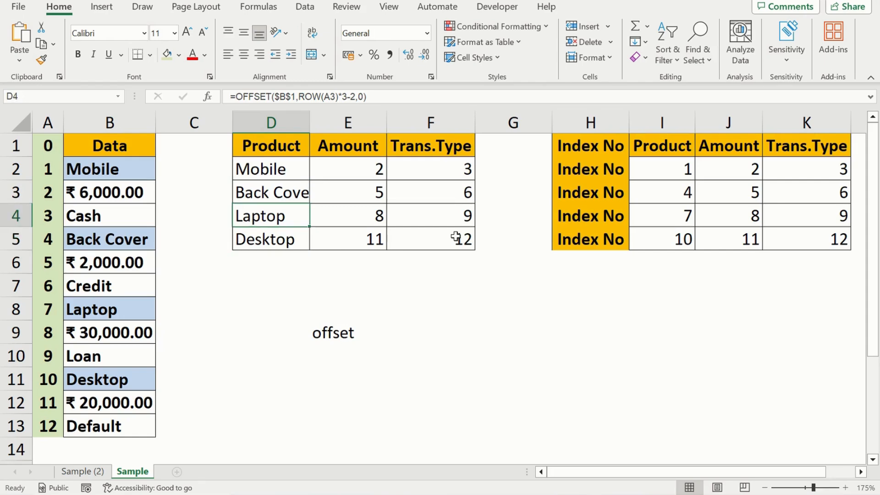
key(Up)
key(Up)
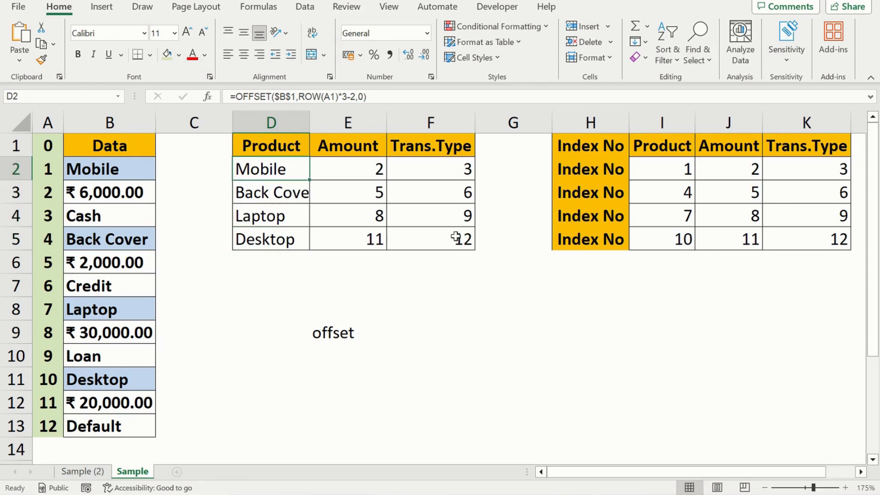
Select the ROW(A1)*3-1 expression inside the formula in E2, then leave the cell without editing it.
key(Right)
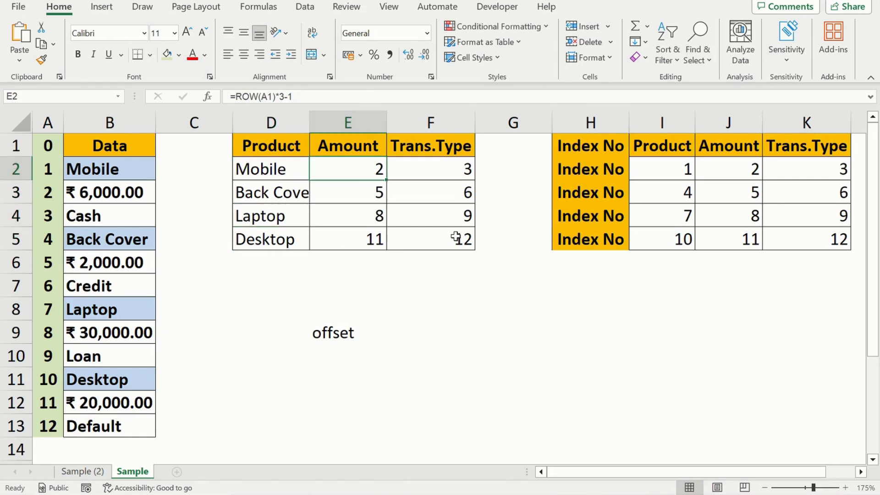
key(F2)
key(shift+Left)
key(shift+Left)
key(shift+Left)
key(shift+Left)
key(shift+Left)
key(shift+Left)
key(shift+Left)
key(shift+Left)
key(shift+Left)
key(shift+Left)
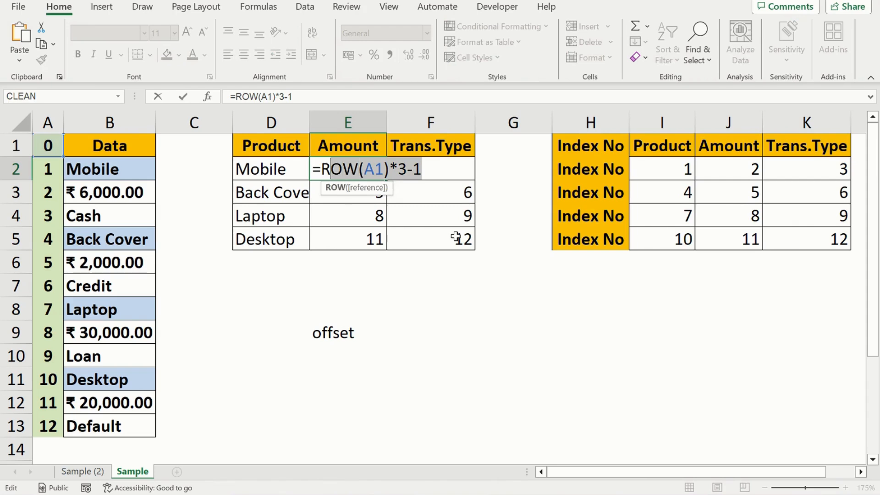
key(Escape)
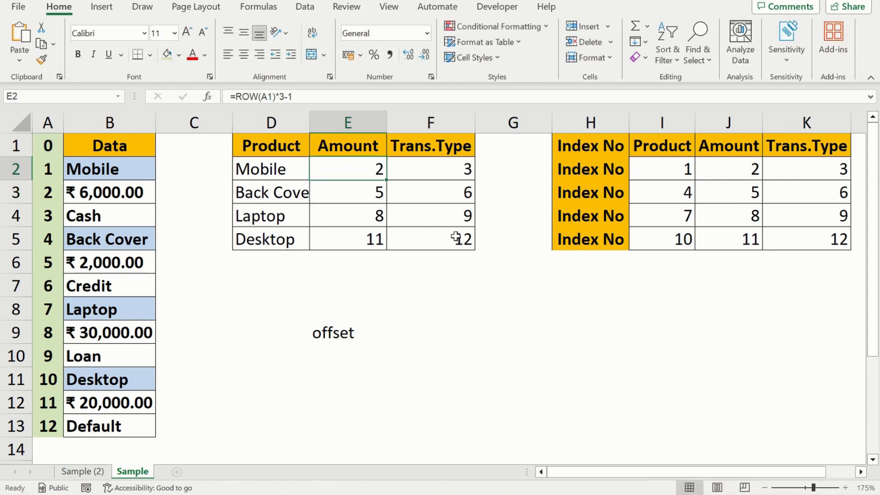
Enter =OFFSET($B$1,ROW(A1)*3-1,0) in E2 to return the first amount from the Data list.
text(=off)
key(Tab)
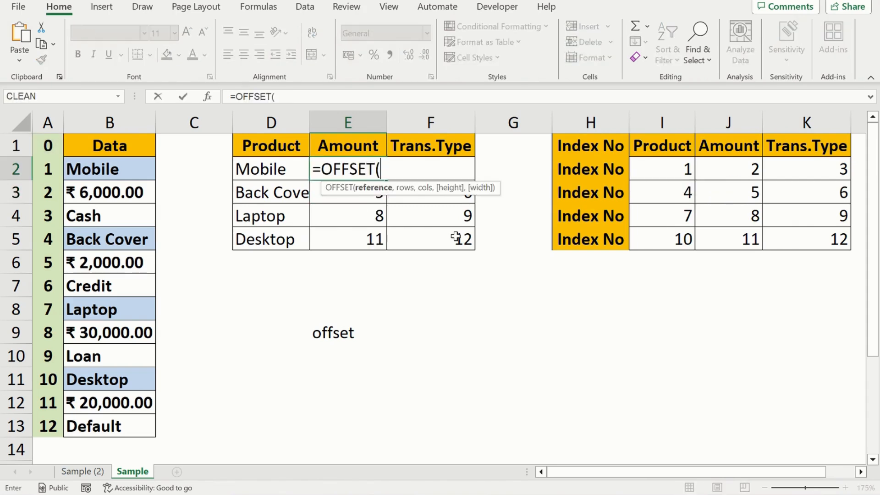
click(123, 147)
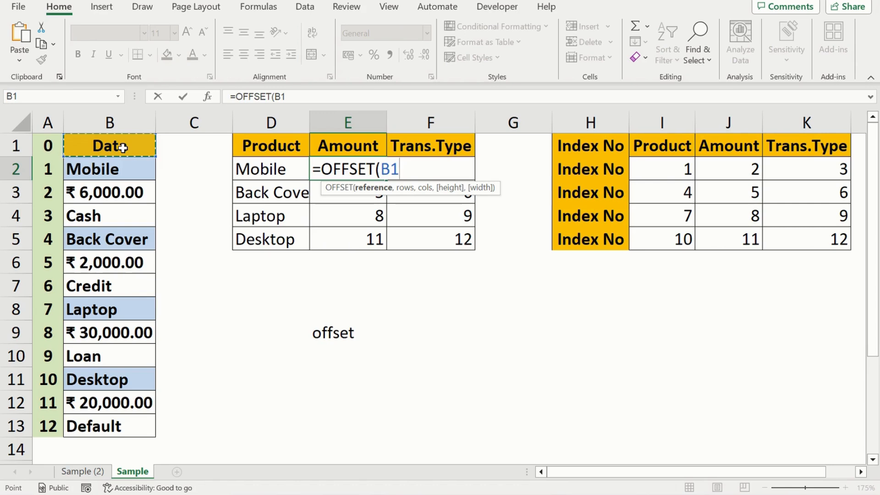
key(F2)
key(F4)
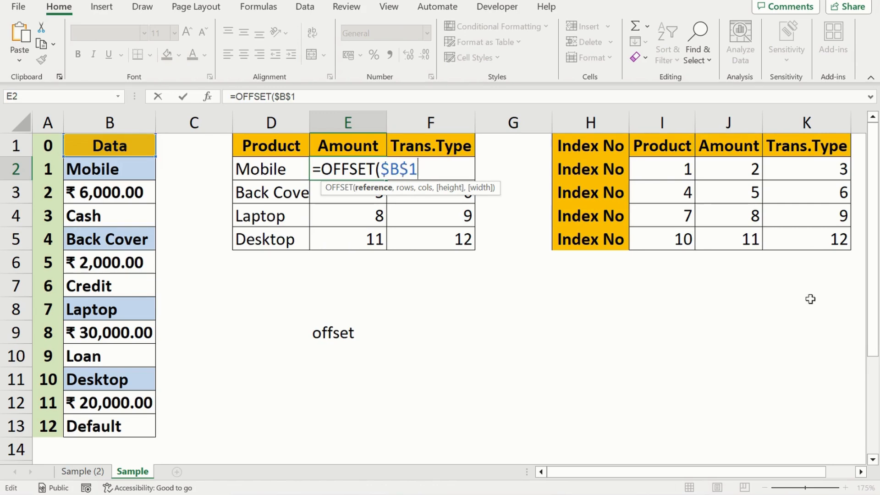
text(,)
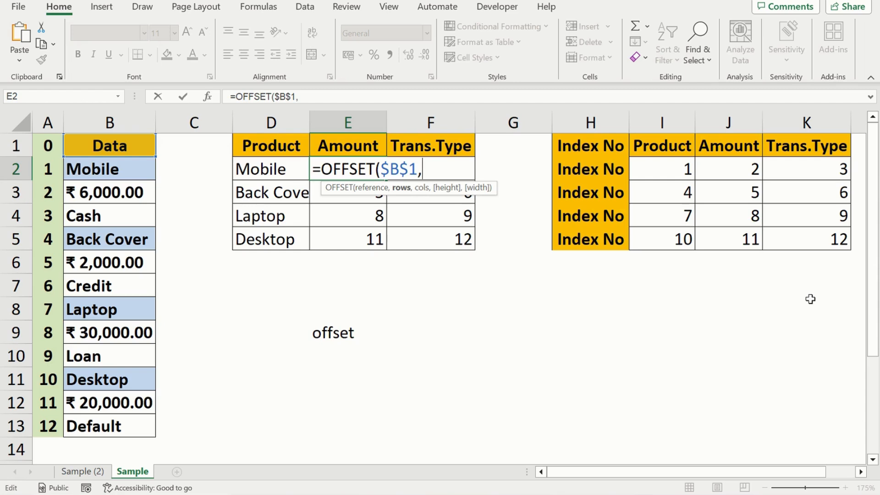
text(ROW(A1)*3-1)
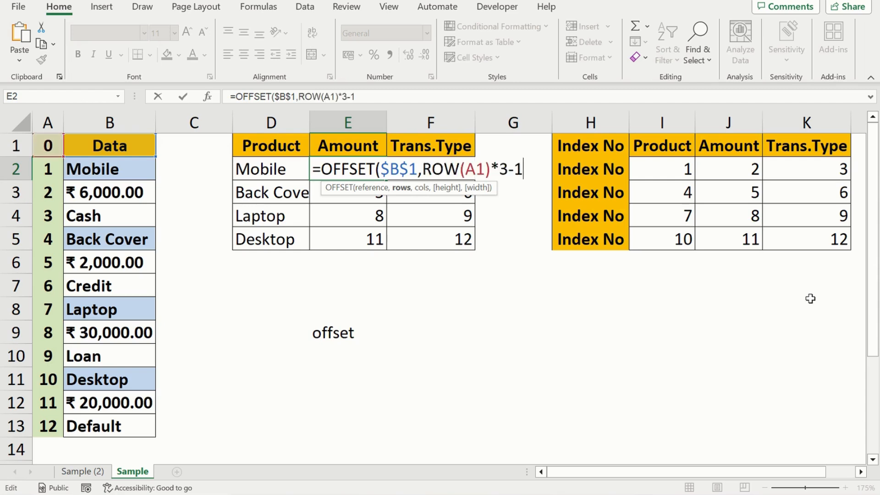
text(,0))
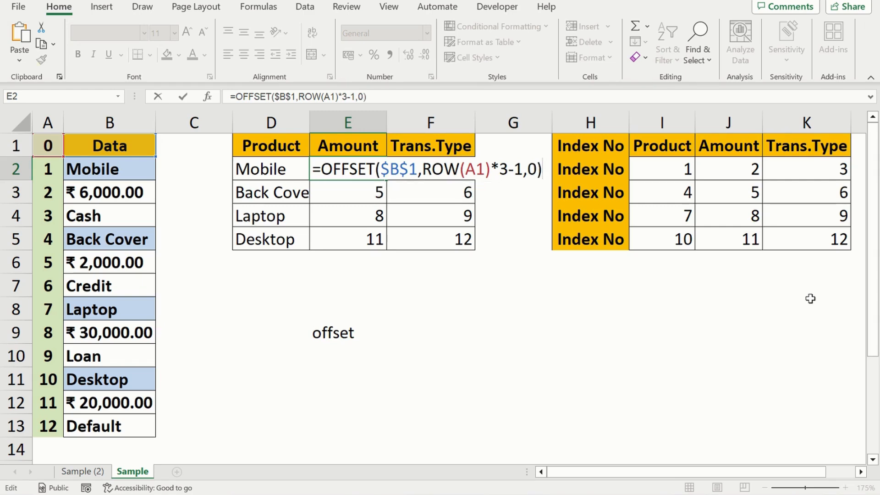
key(Return)
Fill the OFFSET formula from E2 down through E5 in the Amount column.
key(Up)
key(shift+Down)
key(shift+Down)
key(shift+Down)
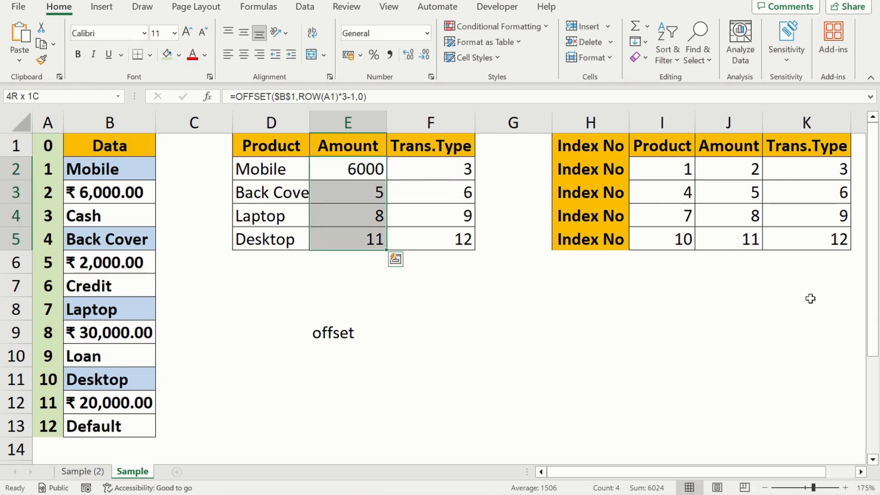
key(ctrl+d)
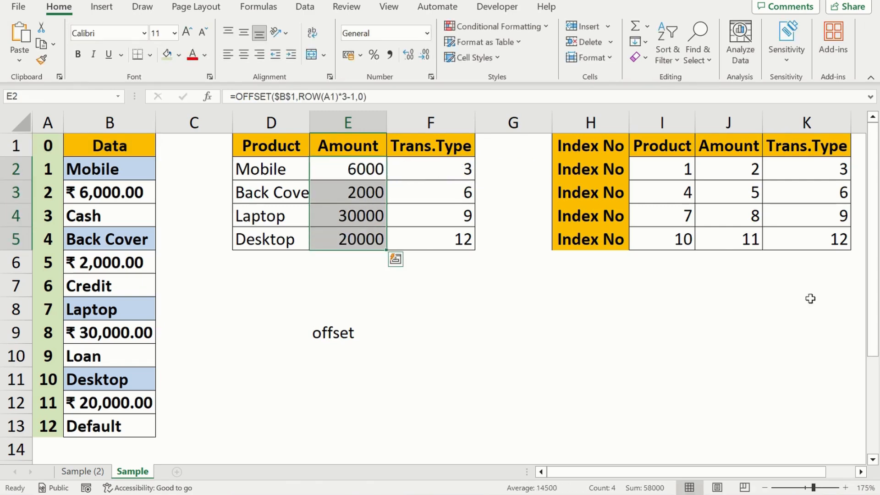
Select the ROW(A1)*3 expression inside the formula in F2, then leave the cell without editing it.
key(Right)
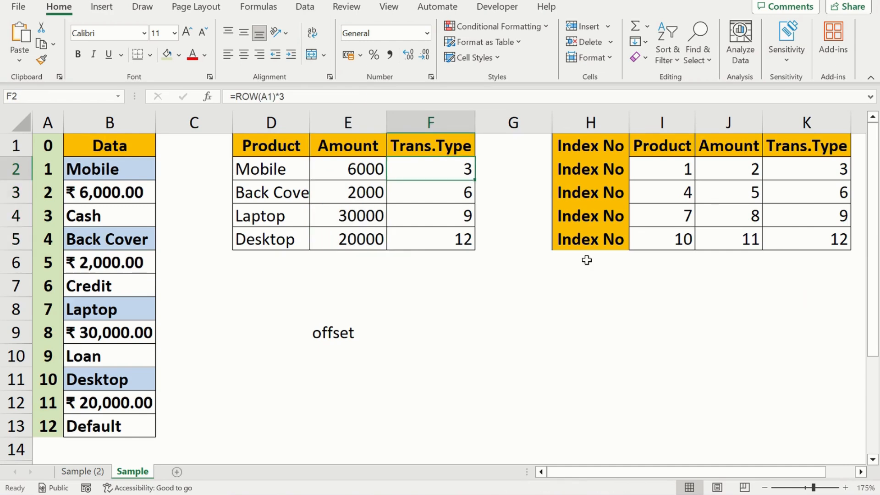
key(F2)
key(shift+Left)
key(shift+Left)
key(shift+Left)
key(shift+Left)
key(shift+Left)
key(shift+Left)
key(shift+Left)
key(shift+Left)
key(shift+Left)
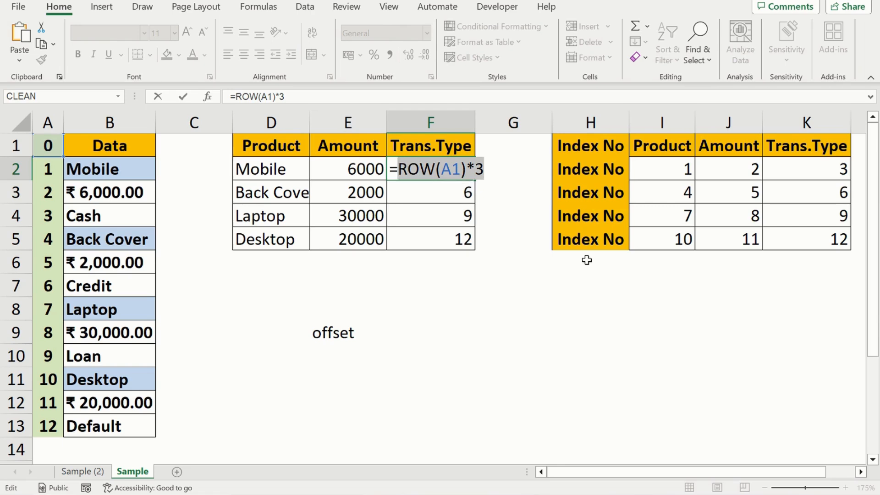
key(Escape)
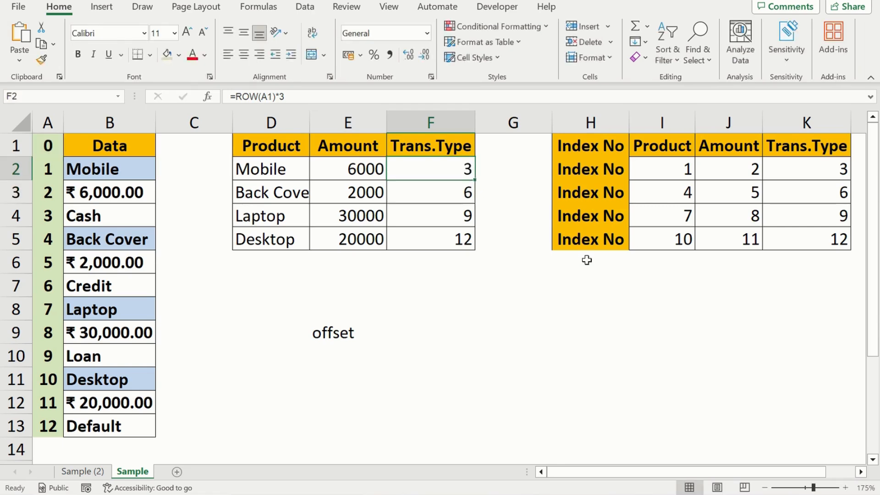
Enter =OFFSET($B$1,ROW(A1)*3,0) in F2 to return the first transaction type from the Data list.
text(=off)
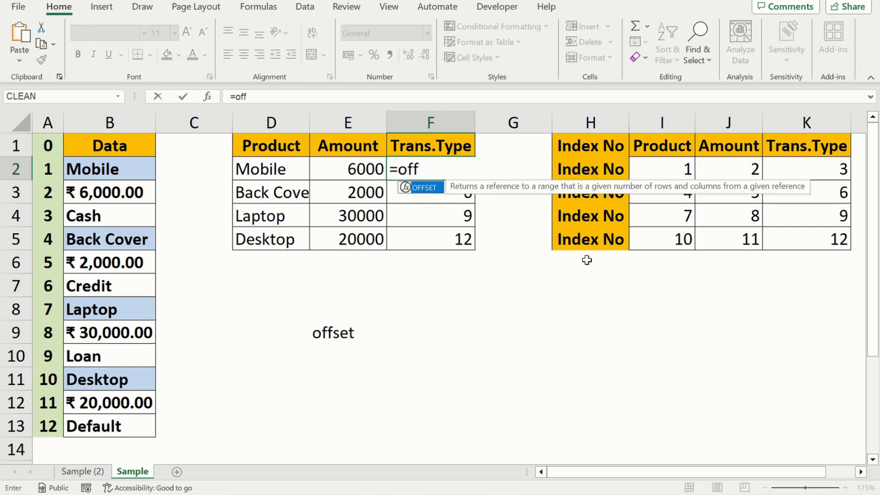
key(Tab)
click(108, 147)
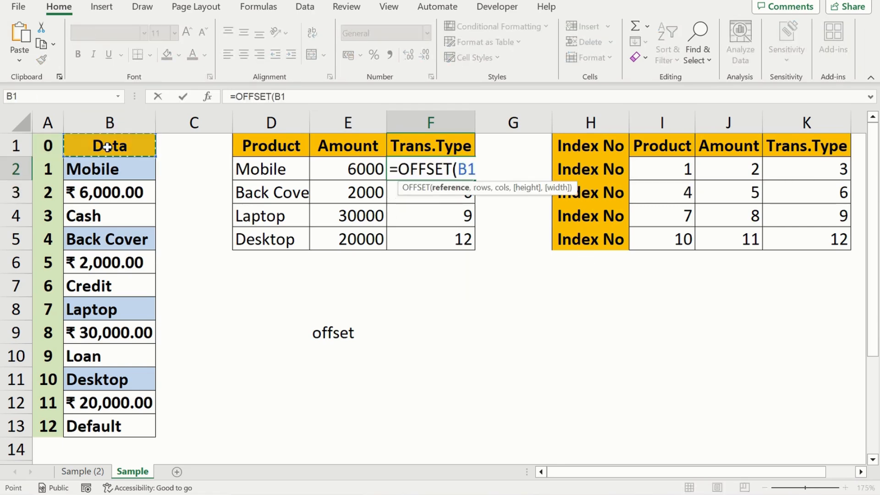
key(F4)
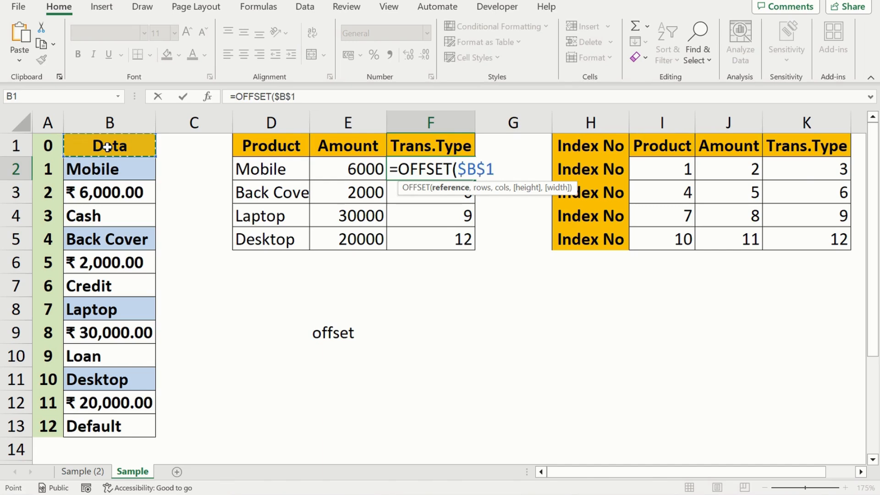
text(,)
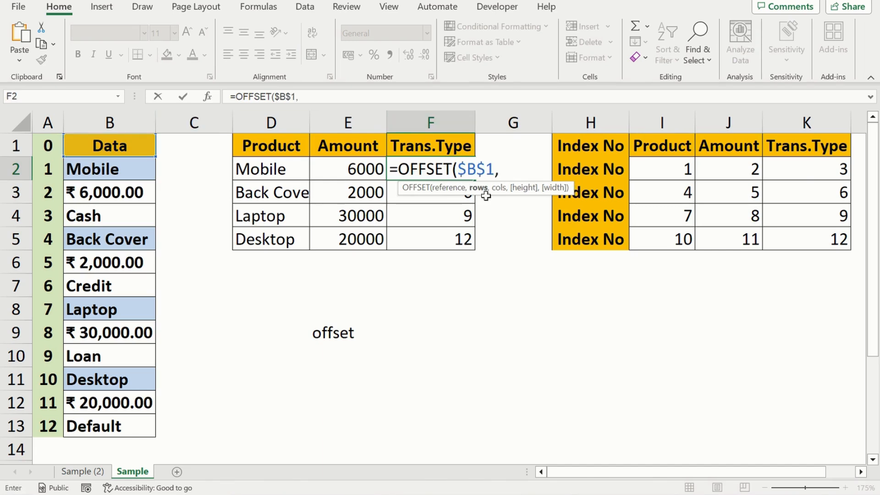
text(ROW(A1)*3)
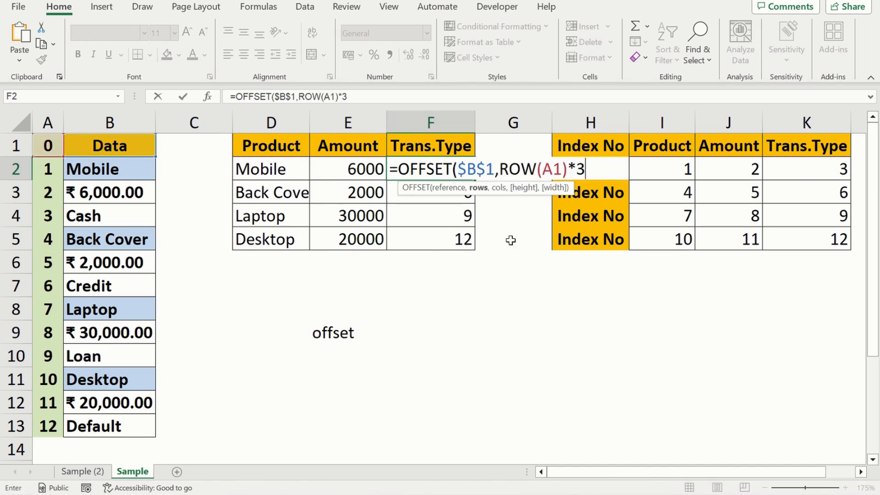
text(,0)
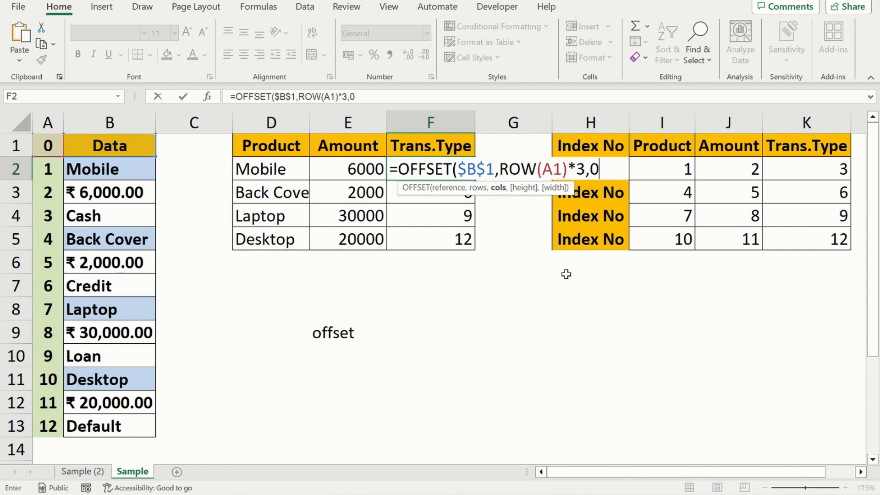
text())
key(Return)
Fill the OFFSET formula from F2 down through F5 in the Trans.Type column.
key(Up)
key(shift+Down)
key(shift+Down)
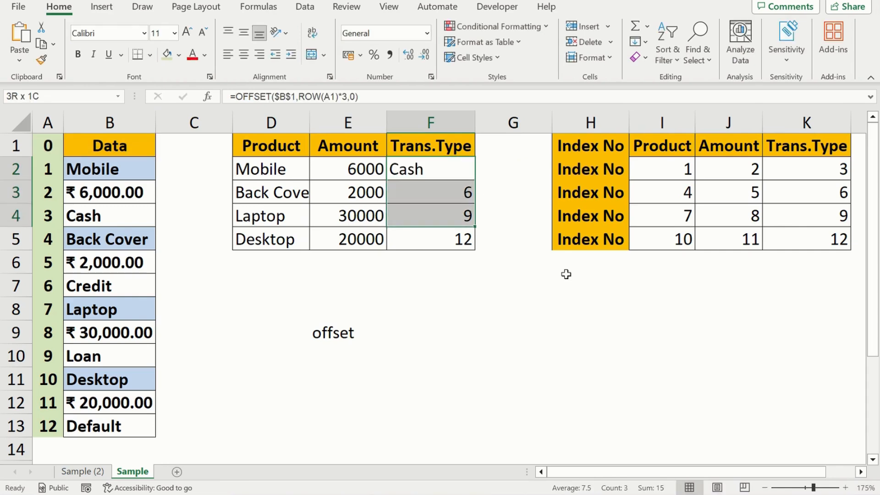
key(shift+Down)
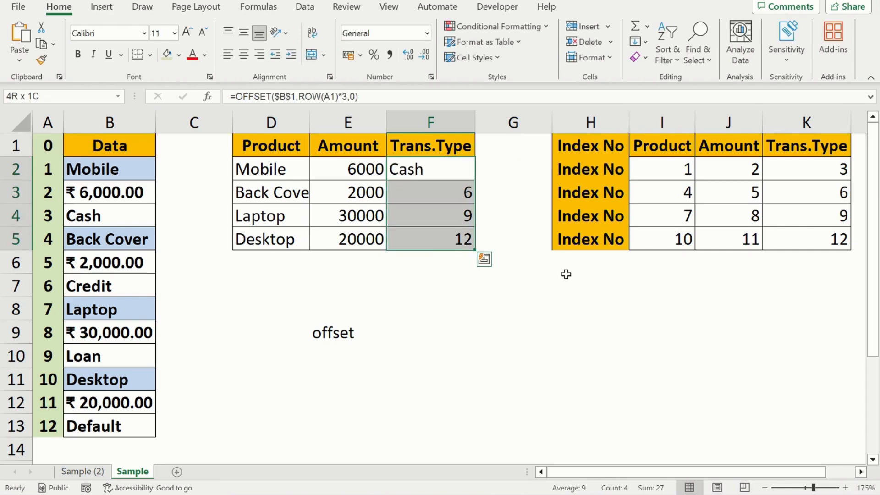
key(ctrl+d)
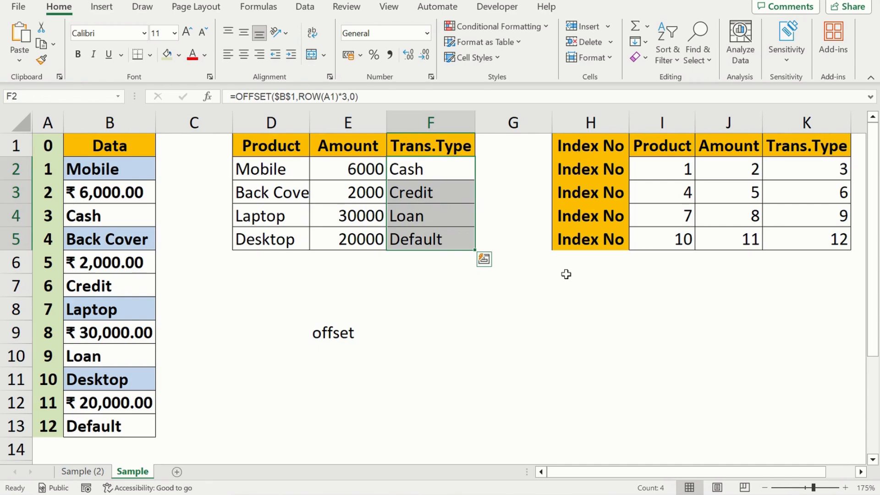
Look over the Product, Amount and Trans.Type table and the offset note in E9.
key(Up)
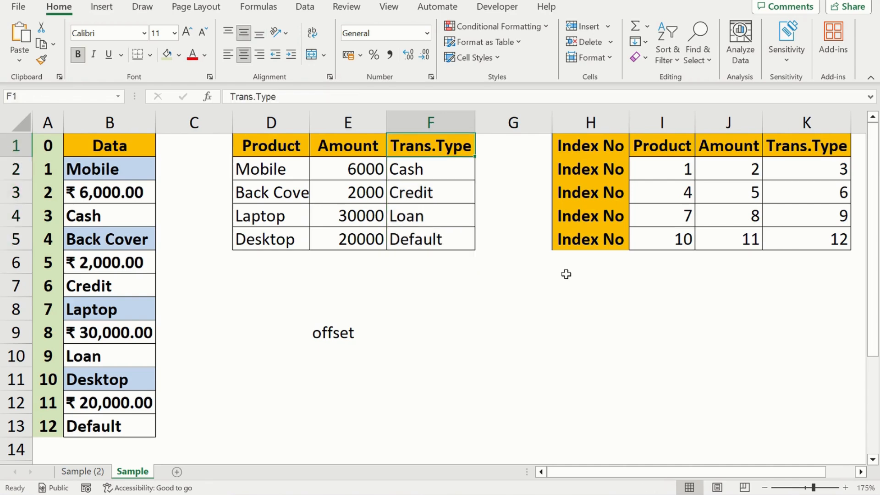
key(Down)
key(Down)
key(Down)
key(Down)
key(Down)
key(Down)
key(Left)
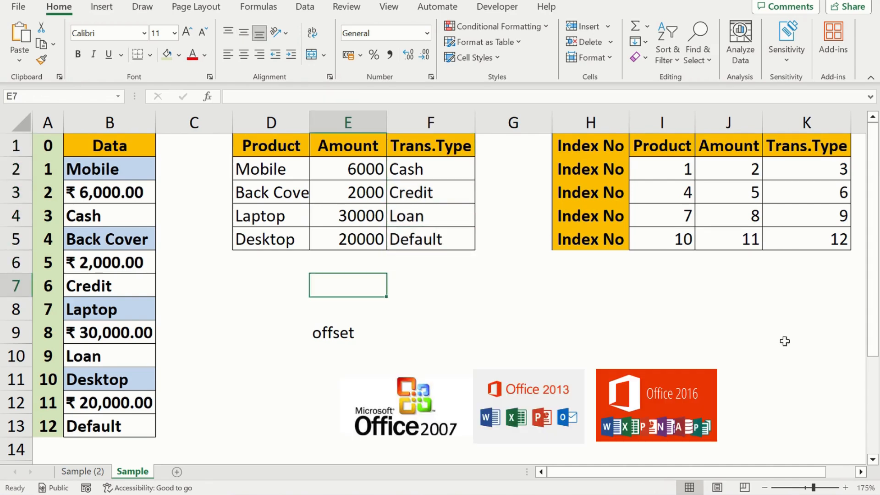
key(Down)
key(Down)
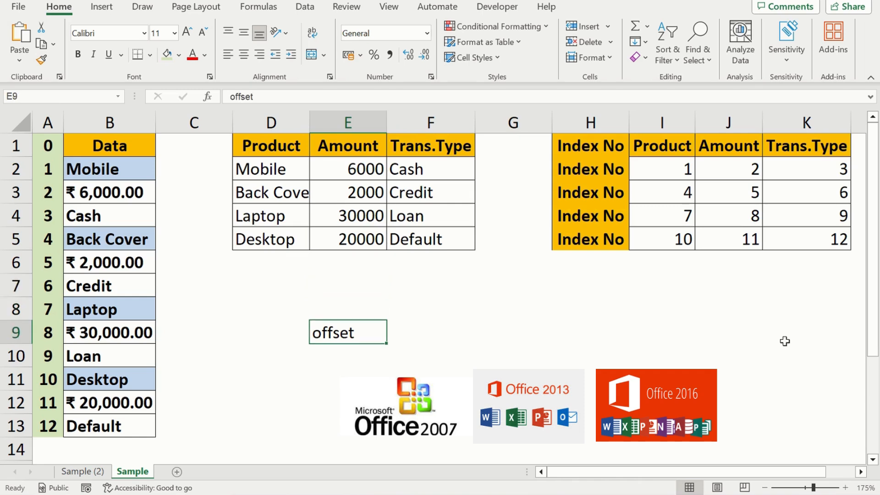
key(Up)
key(Up)
key(Up)
key(Up)
key(Up)
key(Up)
key(Up)
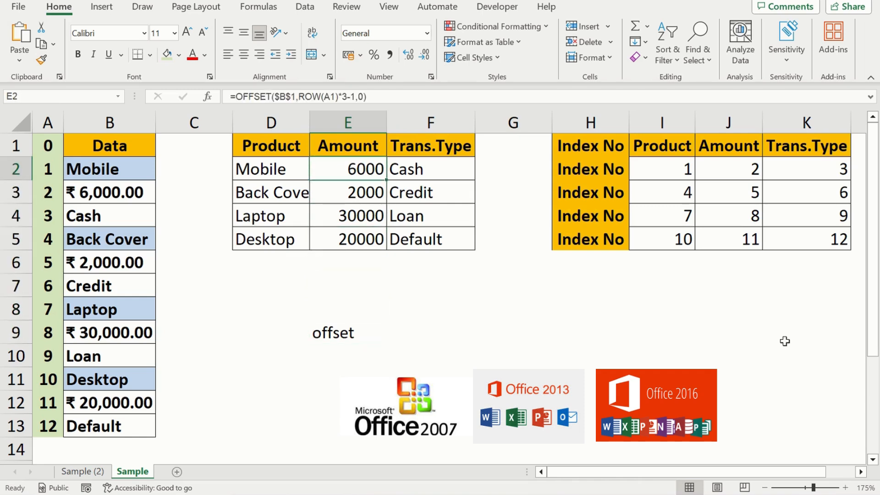
Examine the ROW index formulas in the Product column of the Index No reference table.
key(Right)
key(Right)
key(Right)
key(Right)
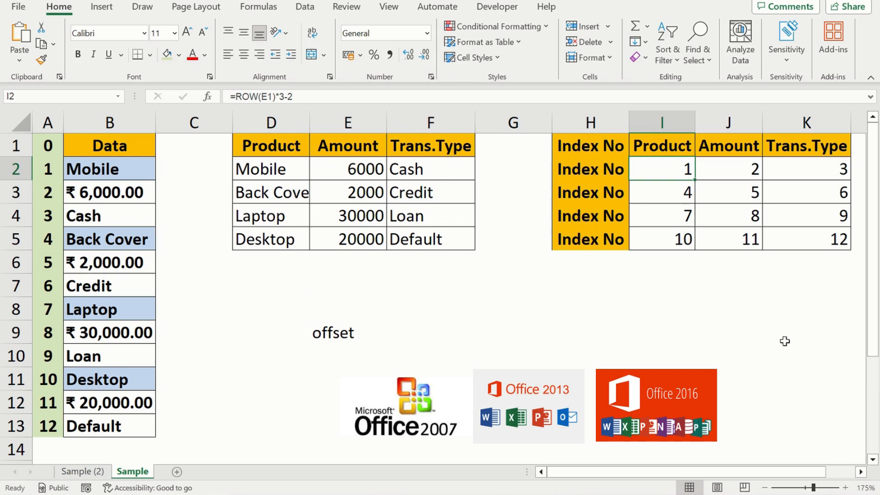
key(Down)
key(Down)
key(Down)
key(Down)
key(Down)
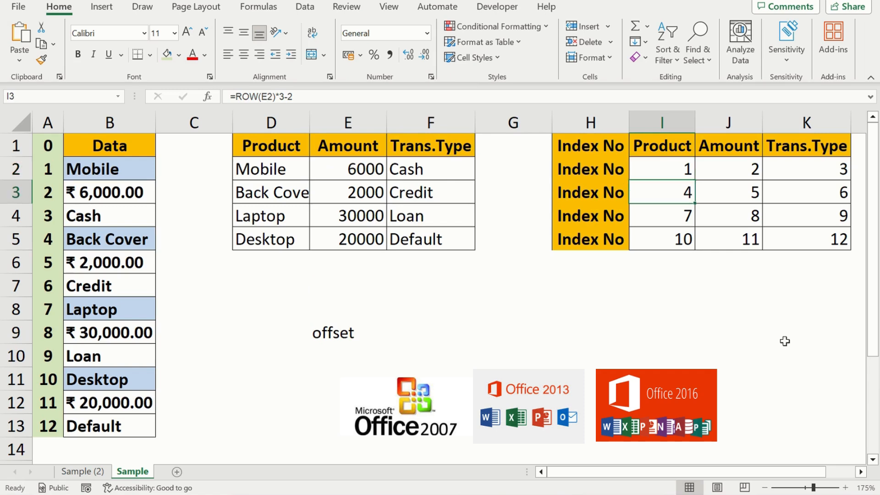